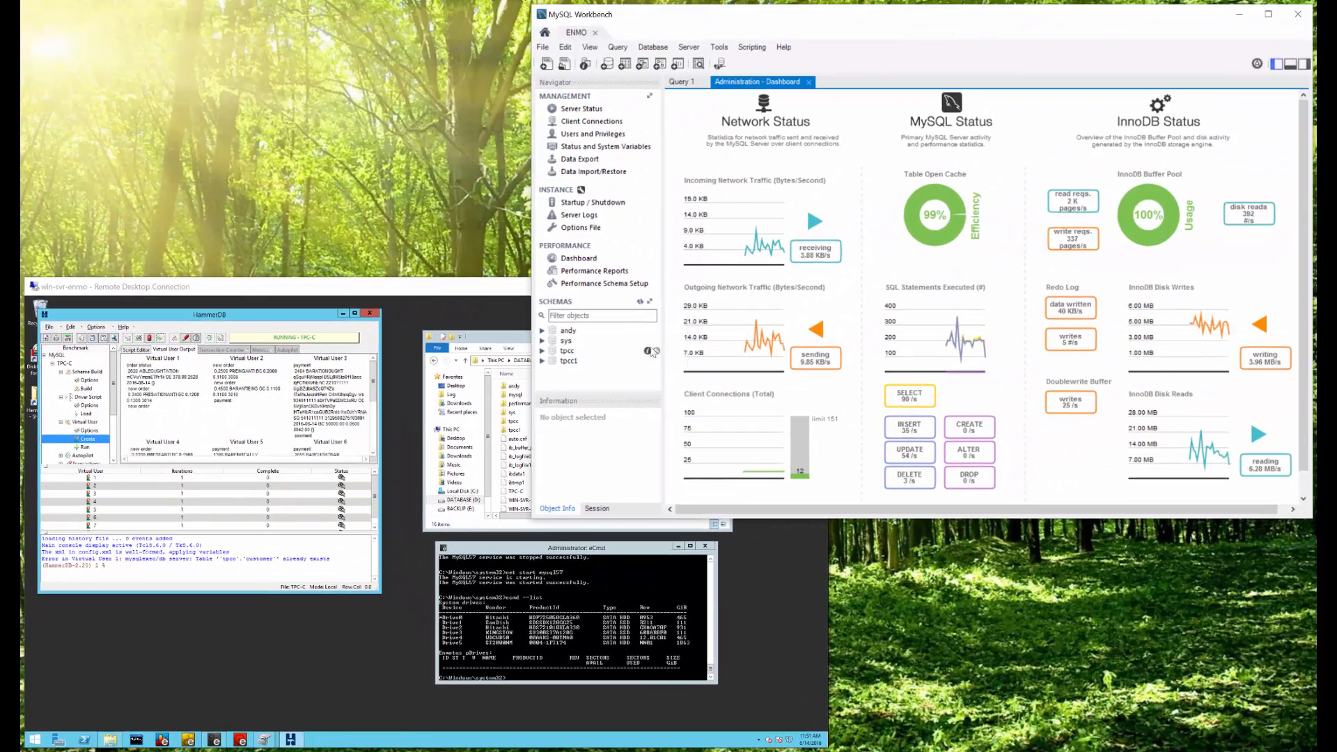
- Bring MySQL Workbench forward and examine the dashboard's network, MySQL and InnoDB activity
{"action": "left_click", "coordinate": [404, 291]}
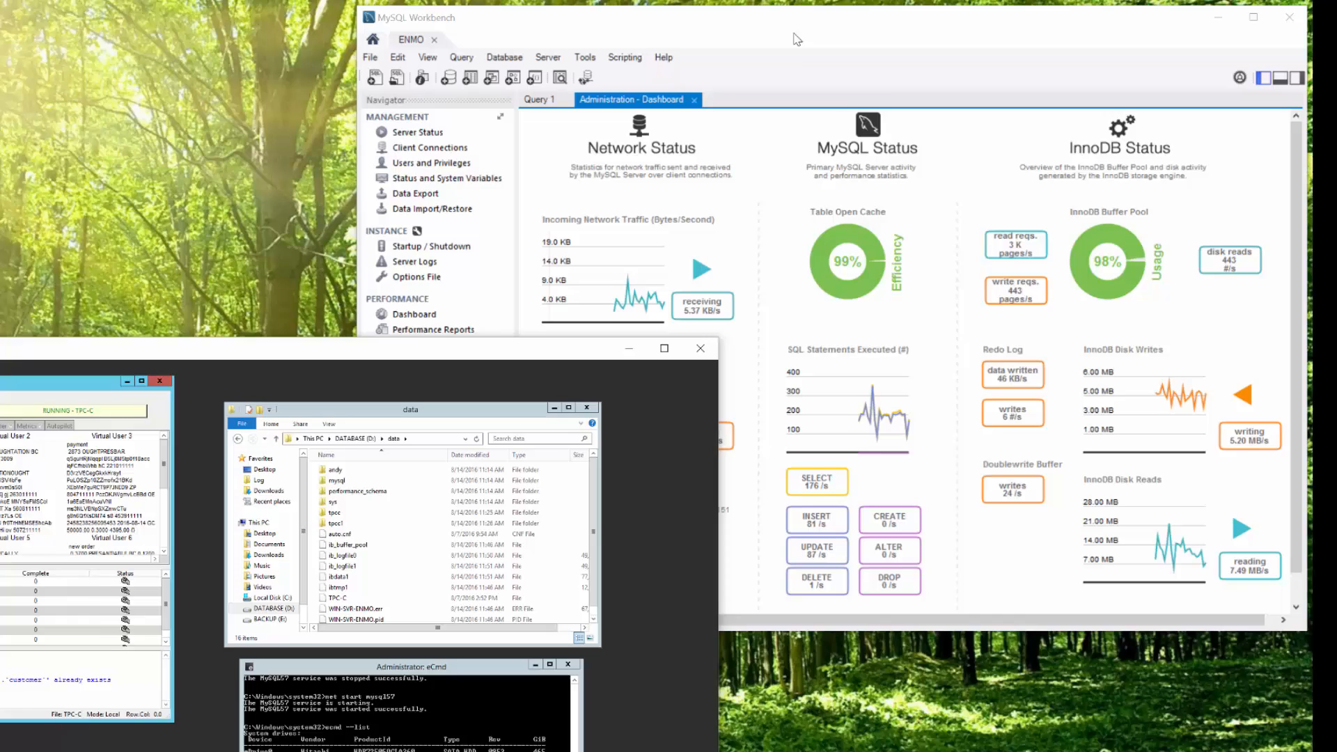
{"action": "left_click", "coordinate": [798, 39]}
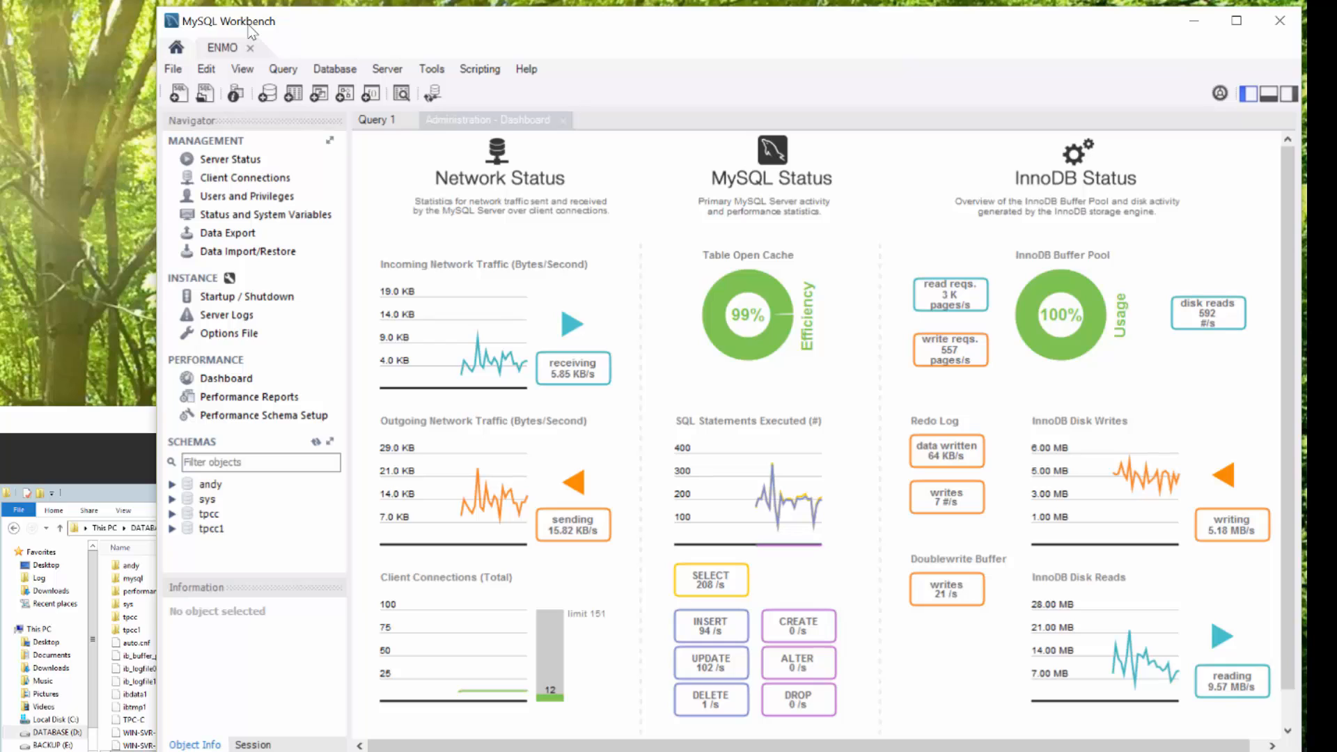
{"action": "mouse_move", "coordinate": [783, 463]}
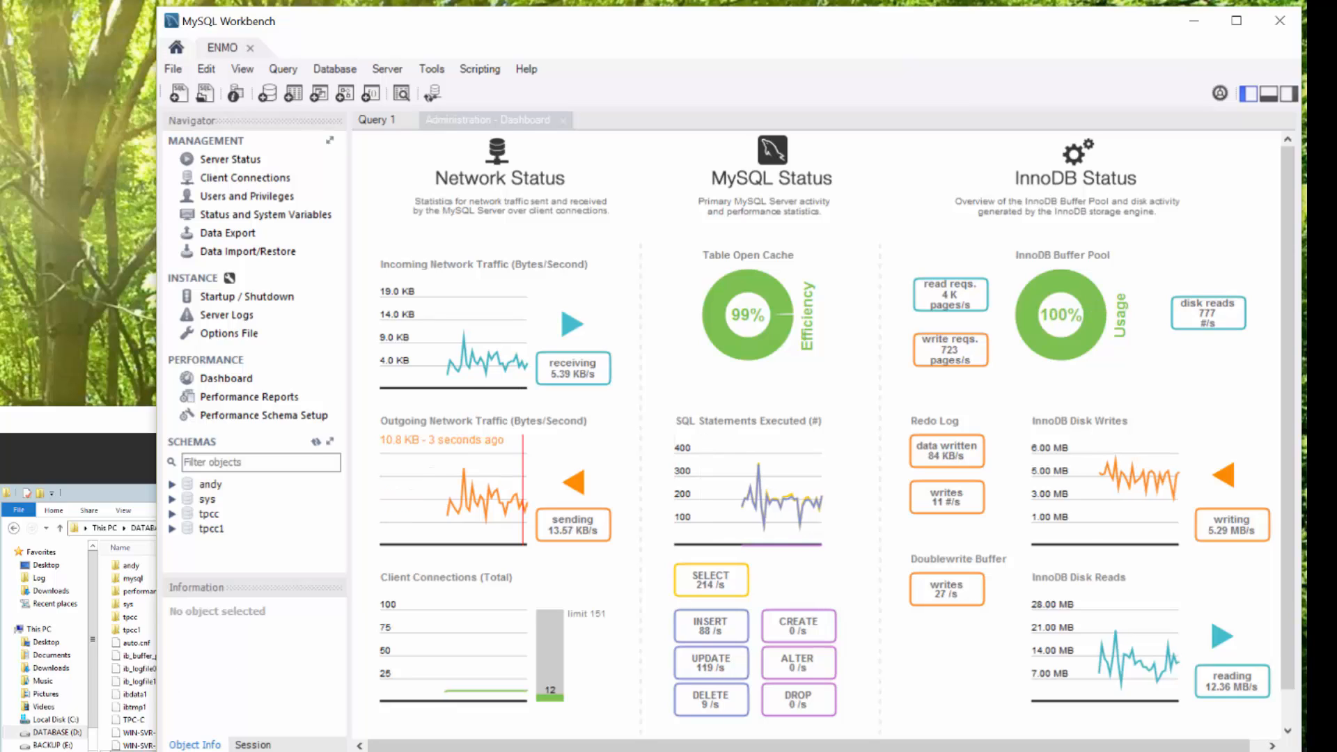
- Open the data folder on DATABASE (D:) and select the tpcc1 folder on the remote server
{"action": "left_click", "coordinate": [83, 498]}
{"action": "left_click", "coordinate": [148, 531]}
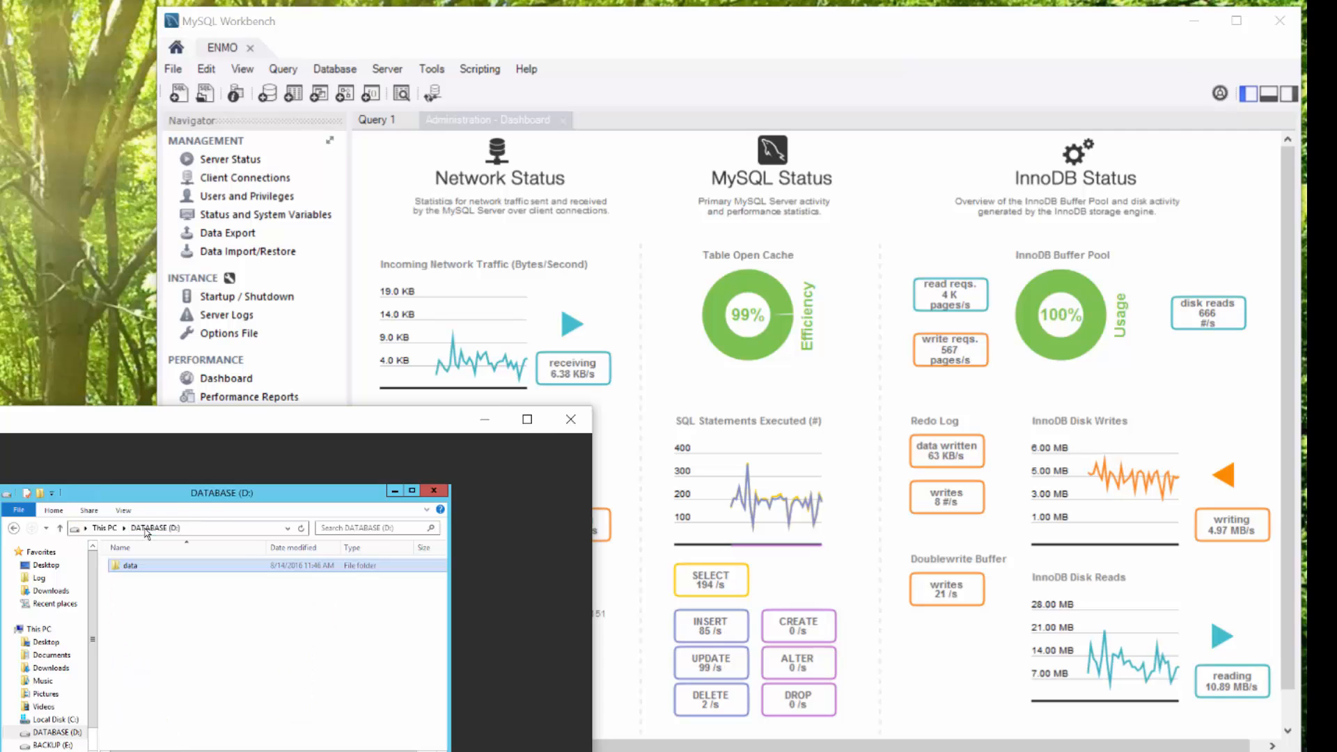
{"action": "double_click", "coordinate": [129, 566]}
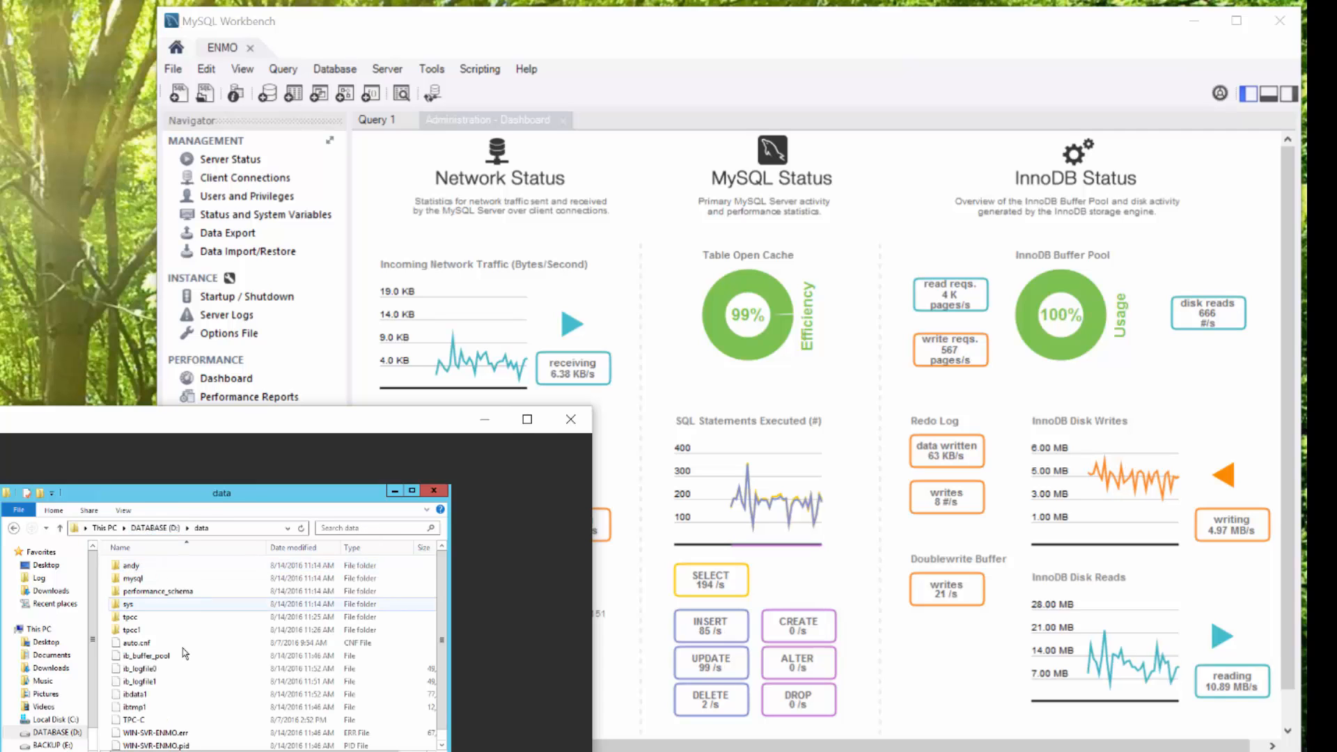
{"action": "left_click", "coordinate": [129, 631]}
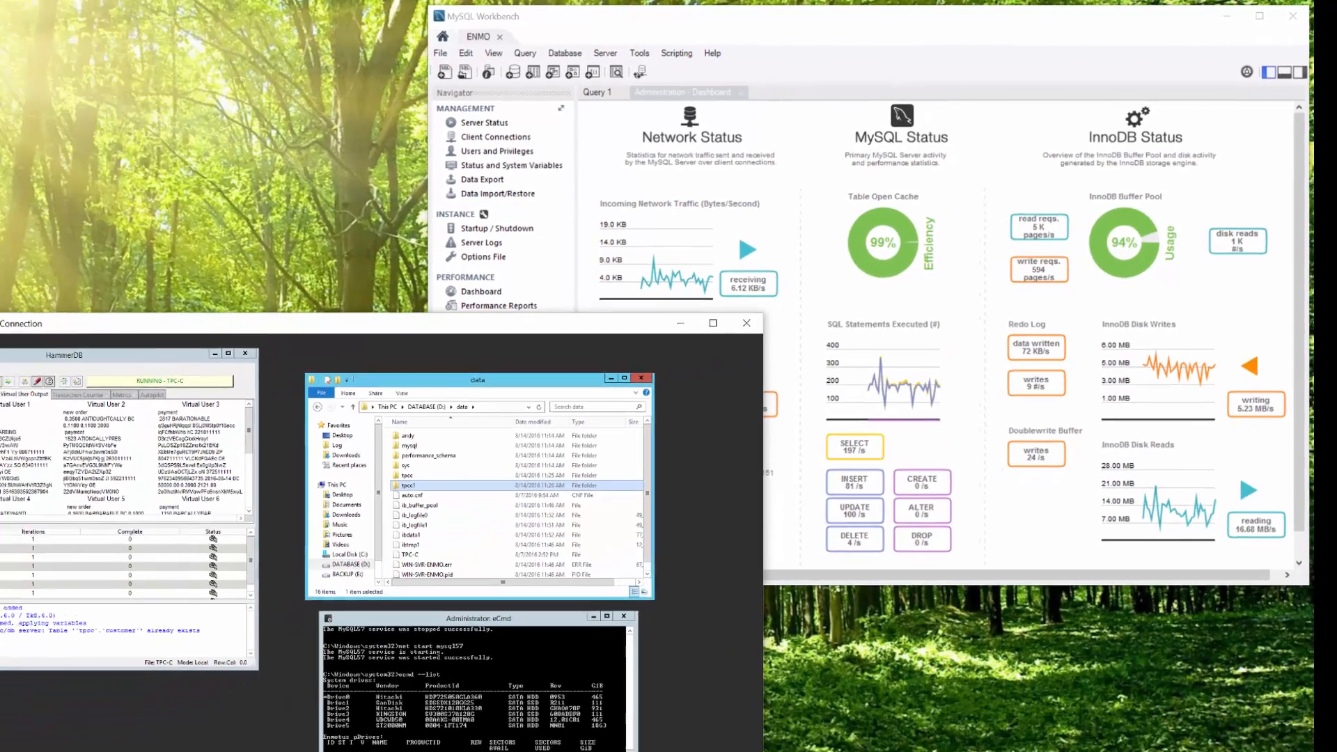
- Destroy the running HammerDB virtual users and stop the mysql57 service from the eCmd console
{"action": "left_click", "coordinate": [143, 341]}
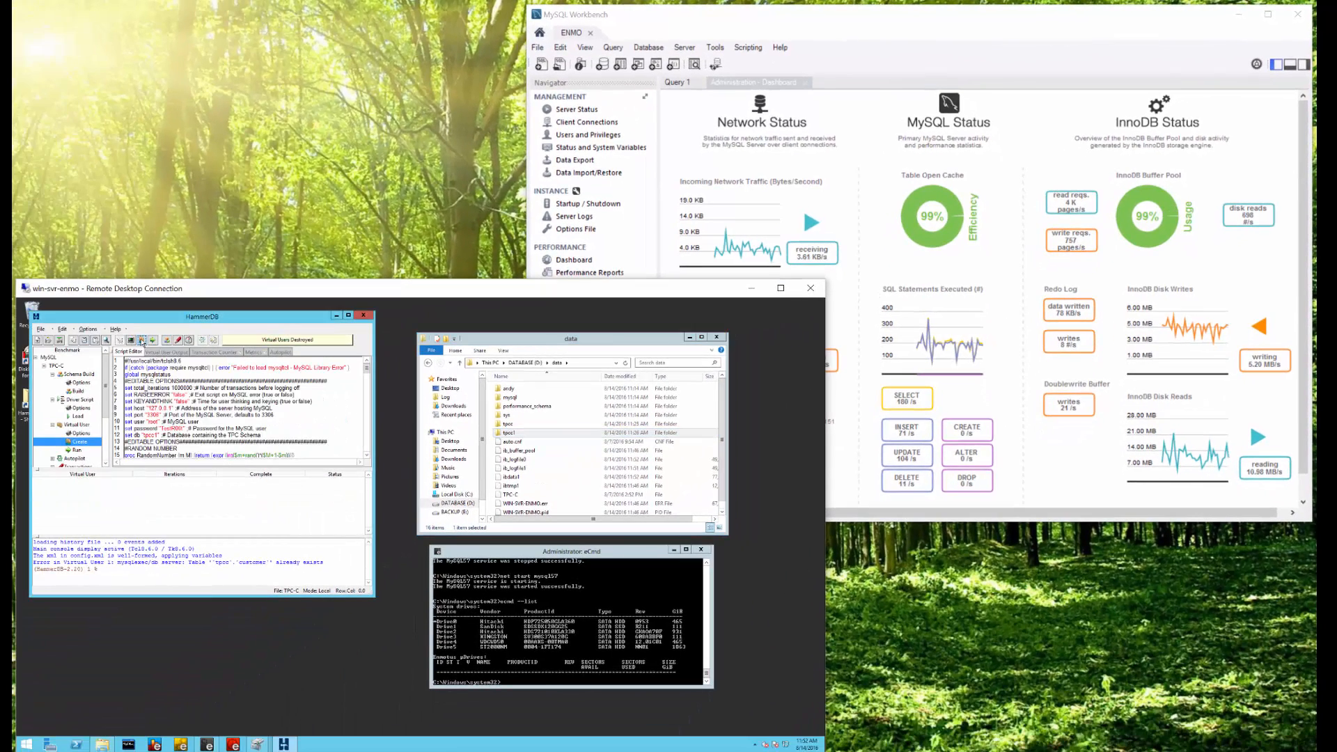
{"action": "left_click", "coordinate": [526, 676]}
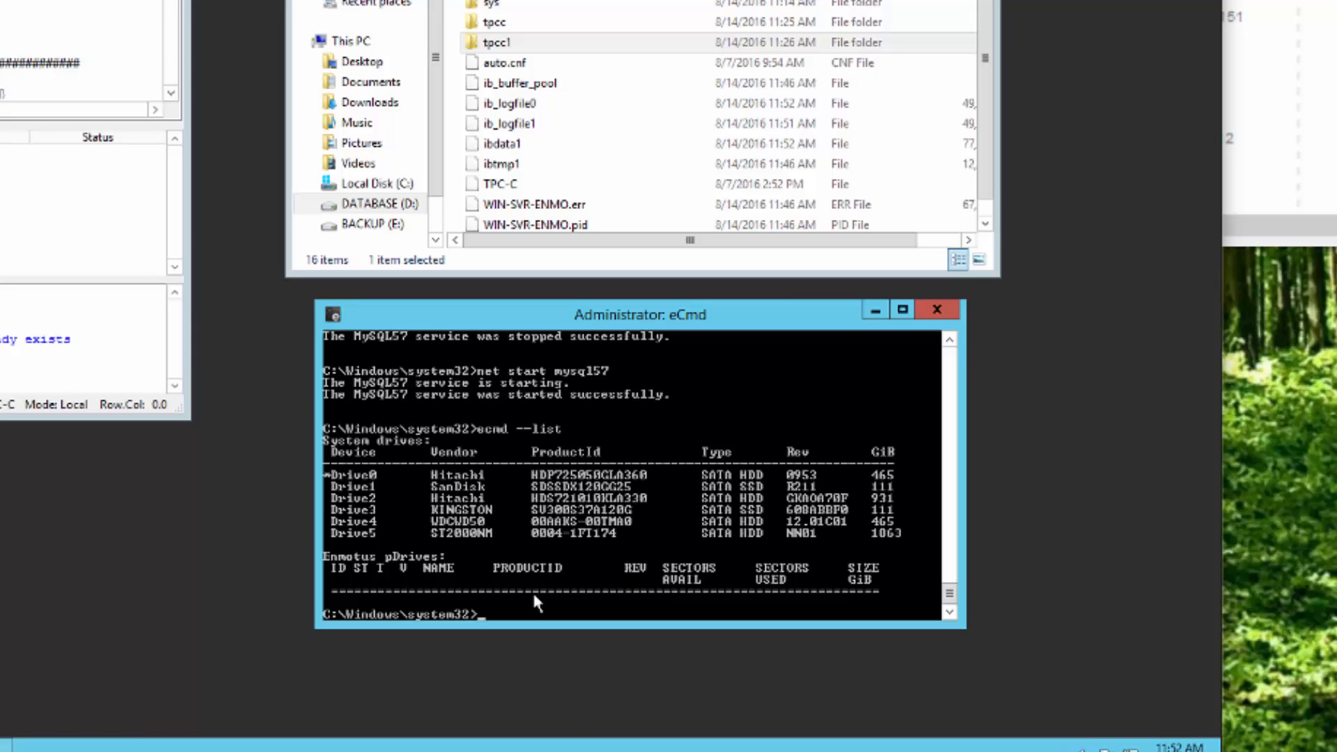
{"action": "key", "text": "Up"}
{"action": "key", "text": "Up"}
{"action": "key", "text": "Up"}
{"action": "key", "text": "Return"}
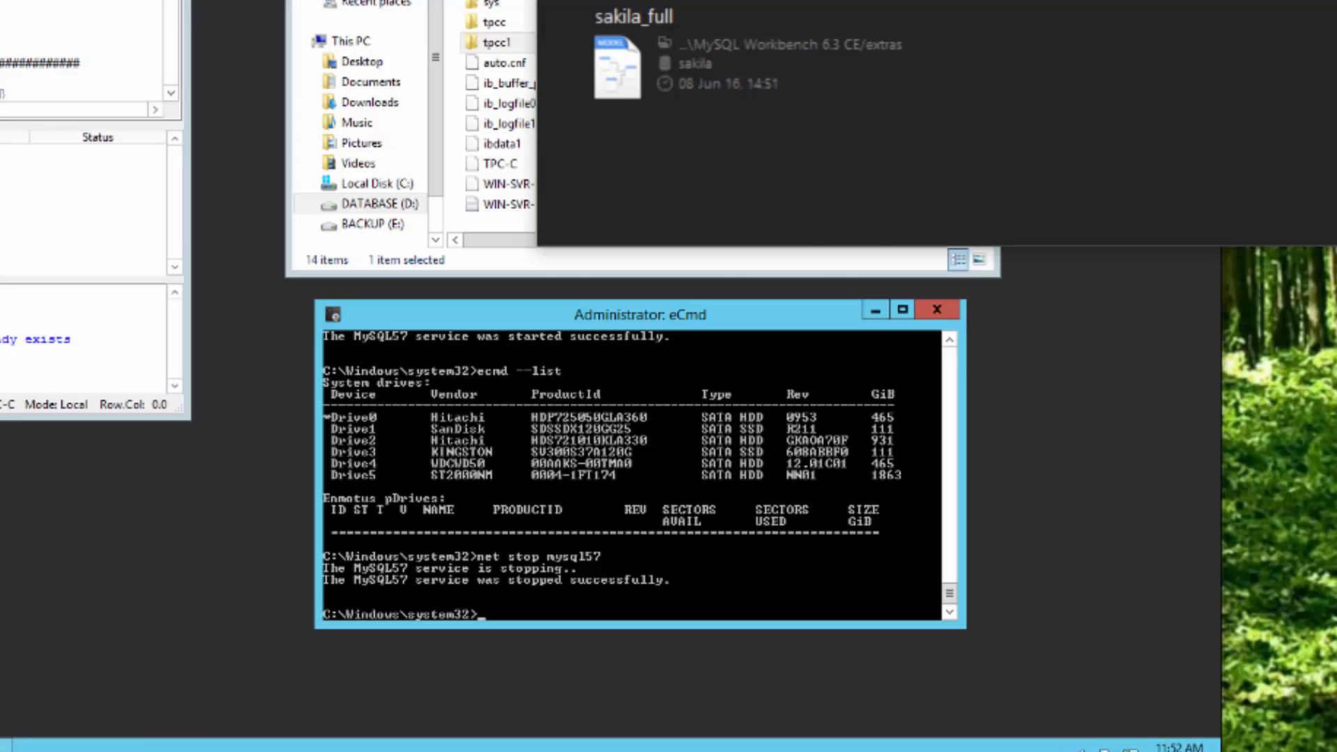
{"action": "key", "text": "alt+Tab"}
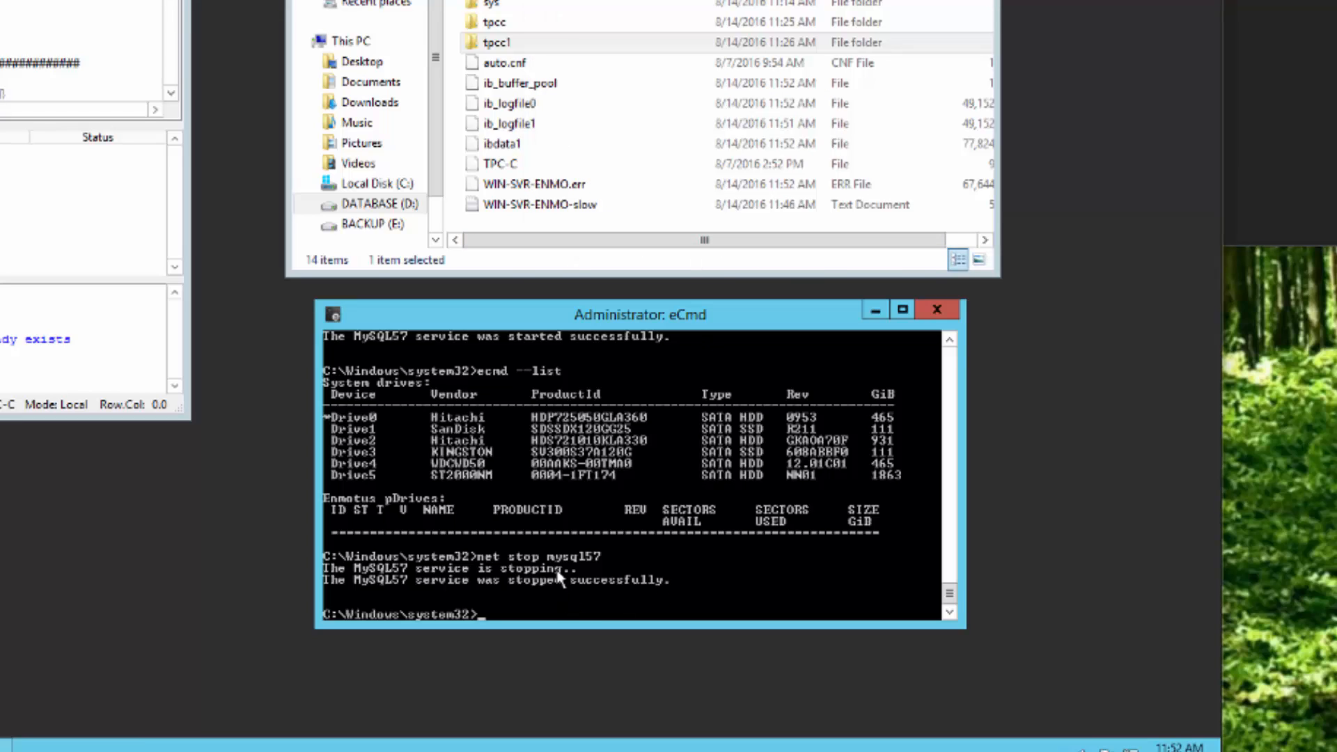
- Run "ecmd --create tdrive drive5" and agree to create the tier preserving the existing data
{"action": "type", "text": "ecmd "}
{"action": "type", "text": "--con"}
{"action": "type", "text": "sol"}
{"action": "key", "text": "BackSpace"}
{"action": "key", "text": "BackSpace"}
{"action": "key", "text": "BackSpace"}
{"action": "key", "text": "BackSpace"}
{"action": "key", "text": "BackSpace"}
{"action": "key", "text": "BackSpace"}
{"action": "type", "text": "create tdrive"}
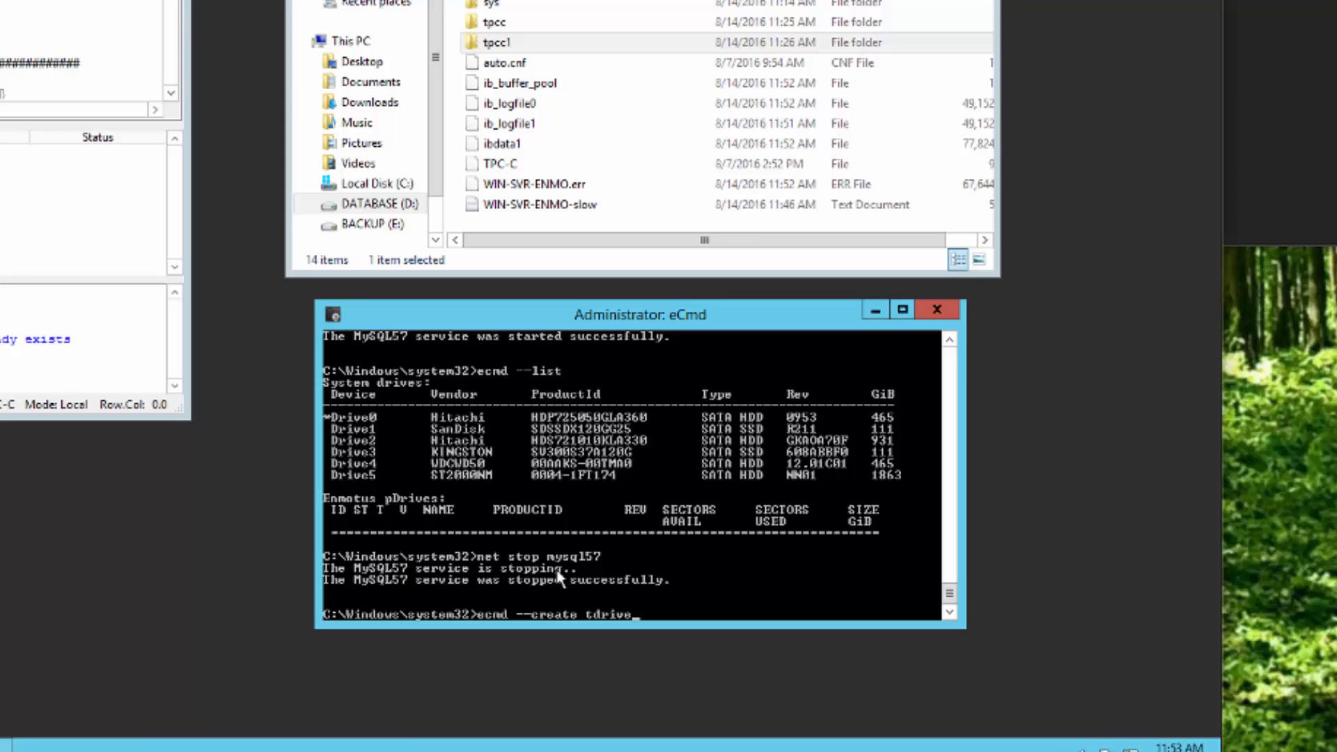
{"action": "type", "text": " drive5"}
{"action": "key", "text": "Return"}
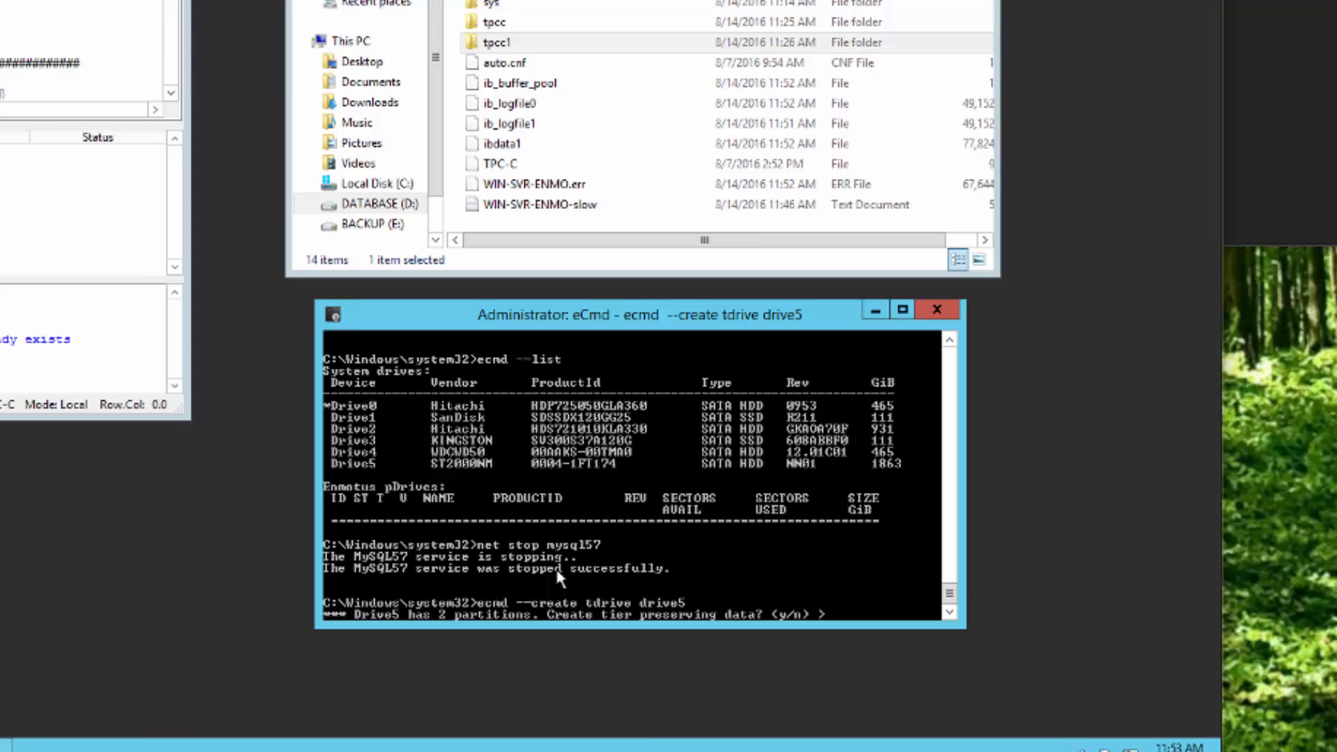
{"action": "type", "text": "y"}
{"action": "key", "text": "Return"}
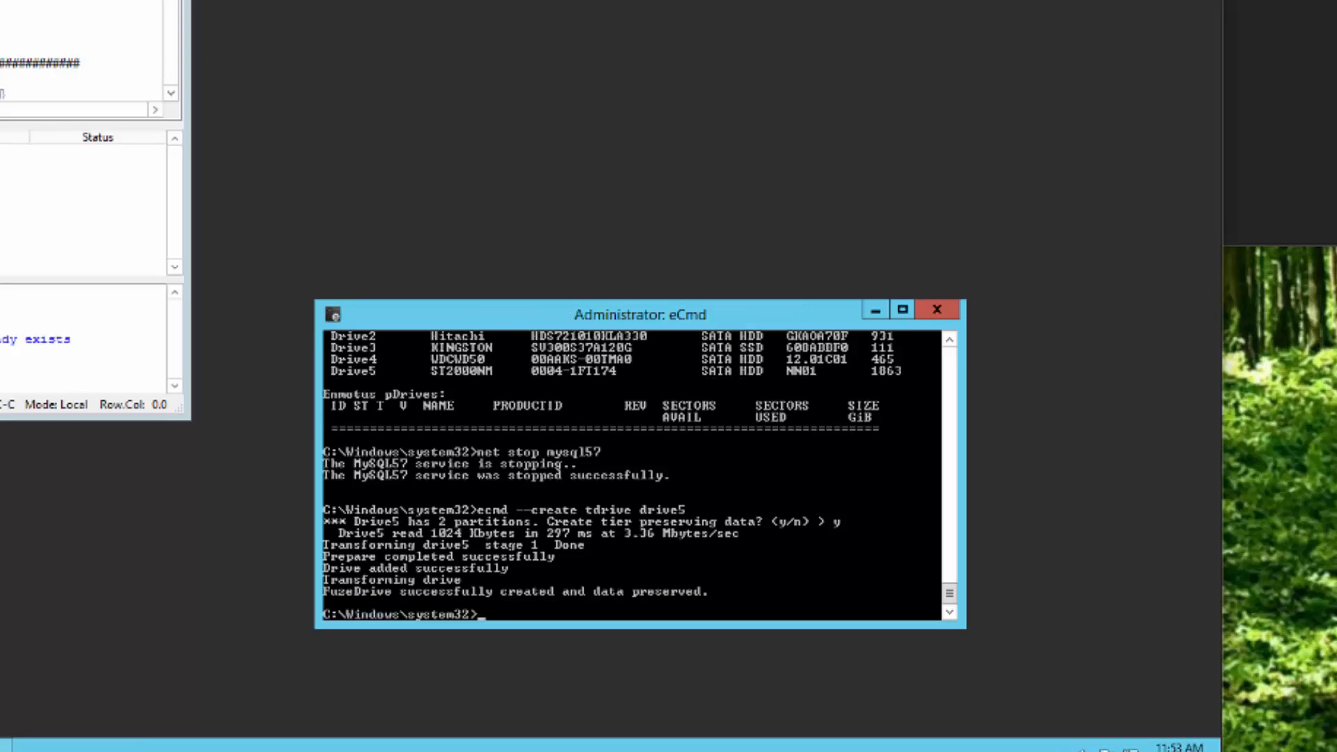
- Browse to the data folder on DATABASE (D:) to check the database files
{"action": "key", "text": "super+e"}
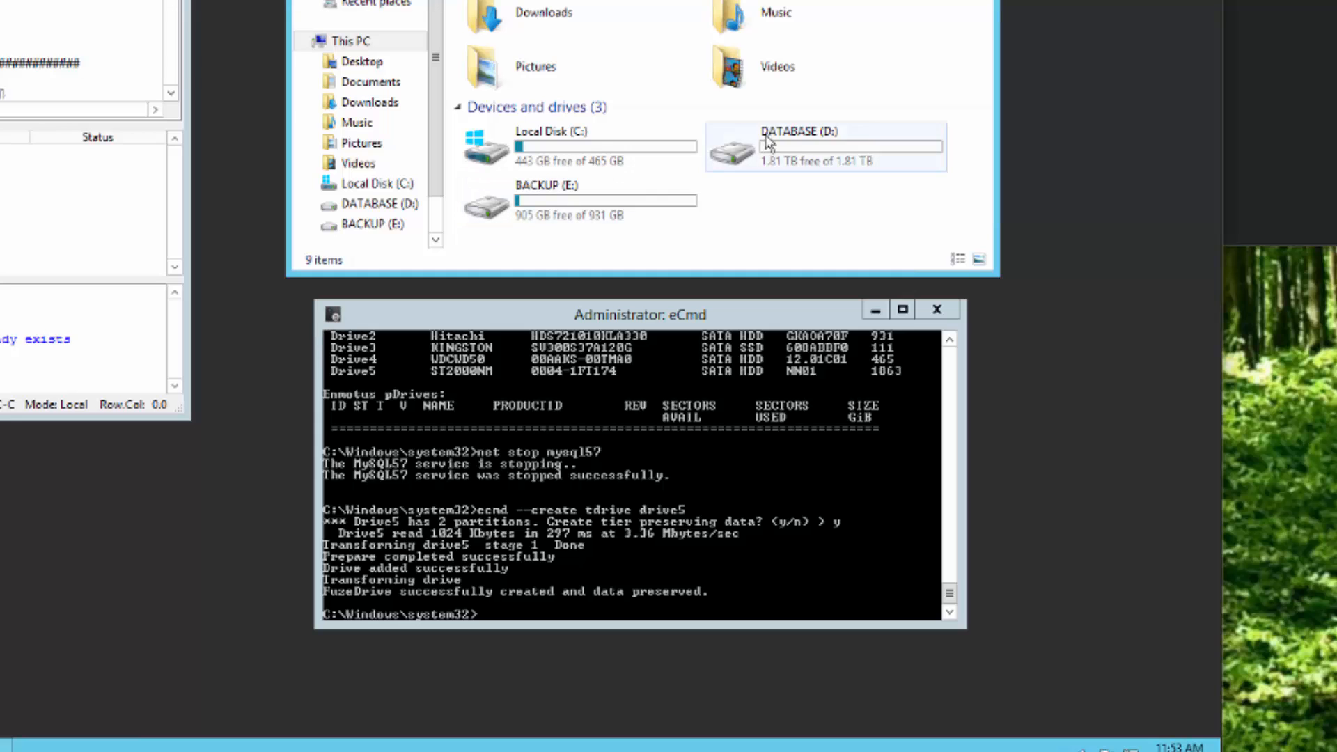
{"action": "double_click", "coordinate": [737, 154]}
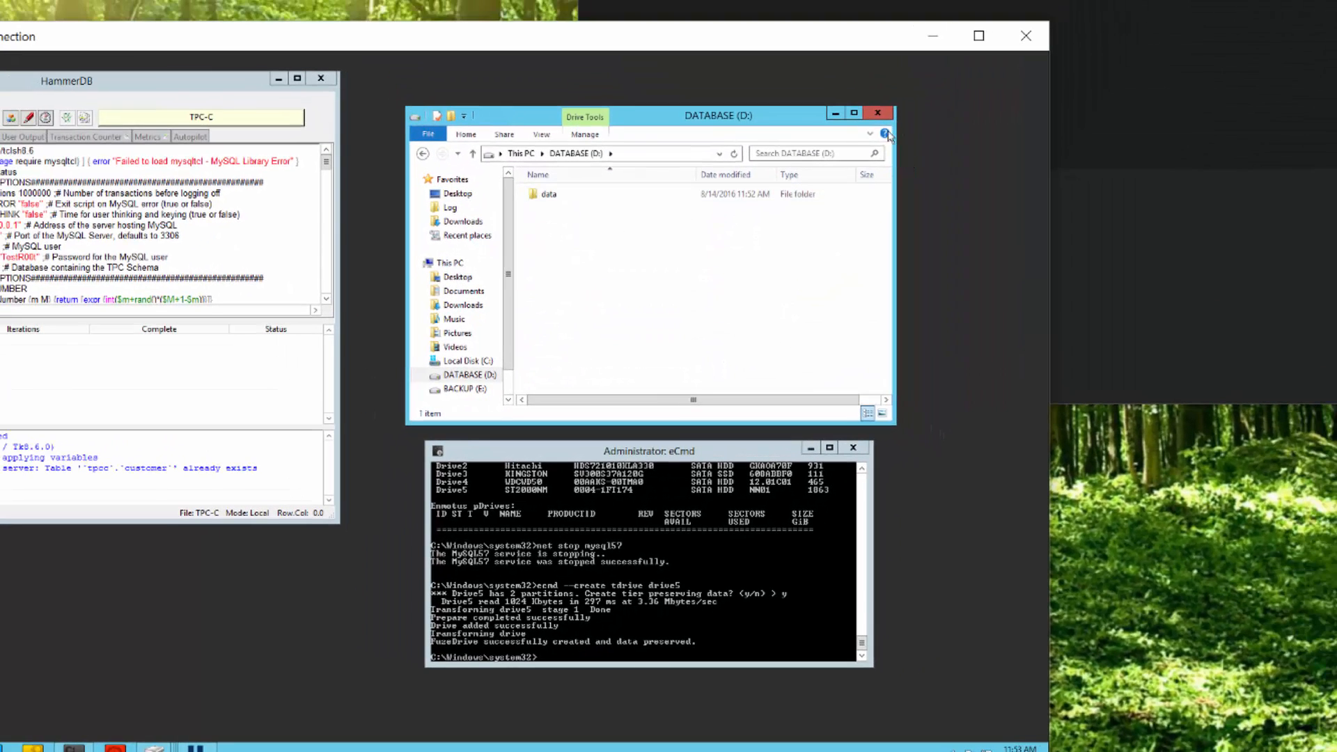
{"action": "double_click", "coordinate": [561, 198]}
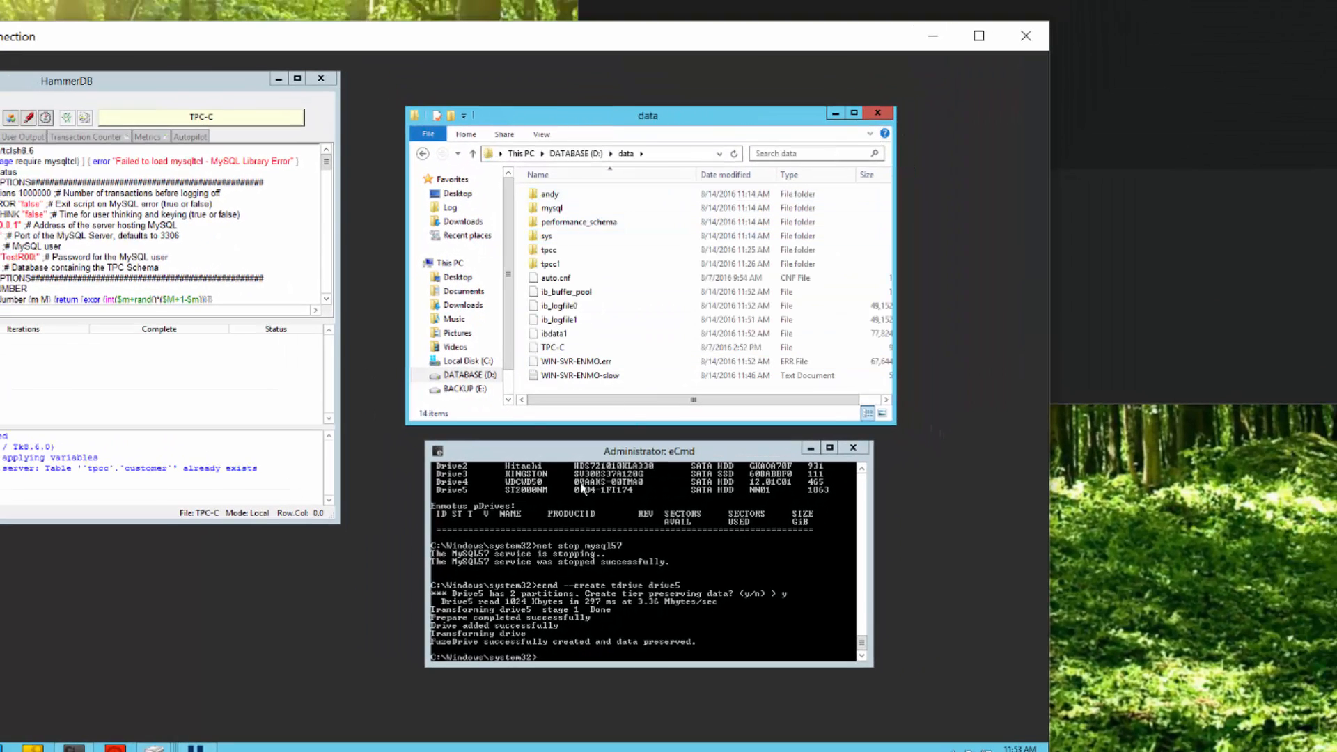
- List the system drives and Enmotus pDrives with "ecmd --list"
{"action": "left_click", "coordinate": [603, 581]}
{"action": "type", "text": "ecmd -"}
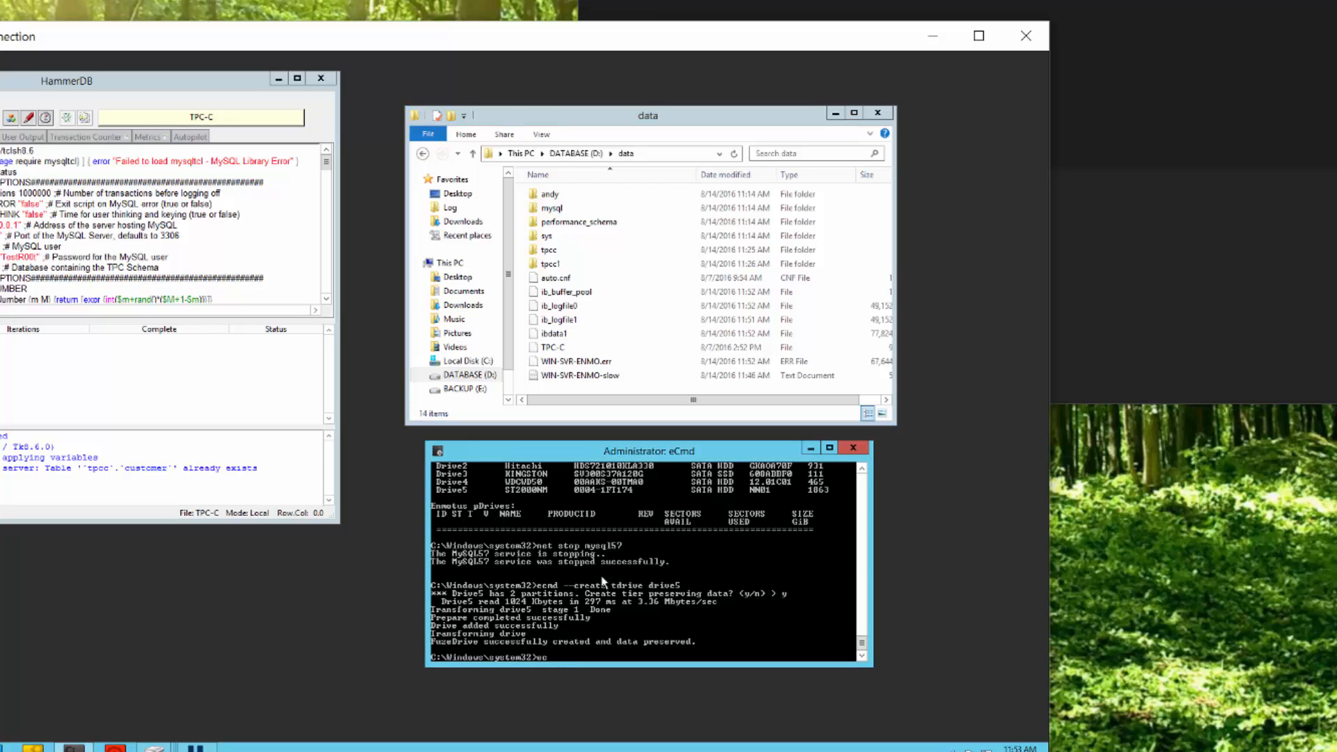
{"action": "type", "text": "-list"}
{"action": "key", "text": "Return"}
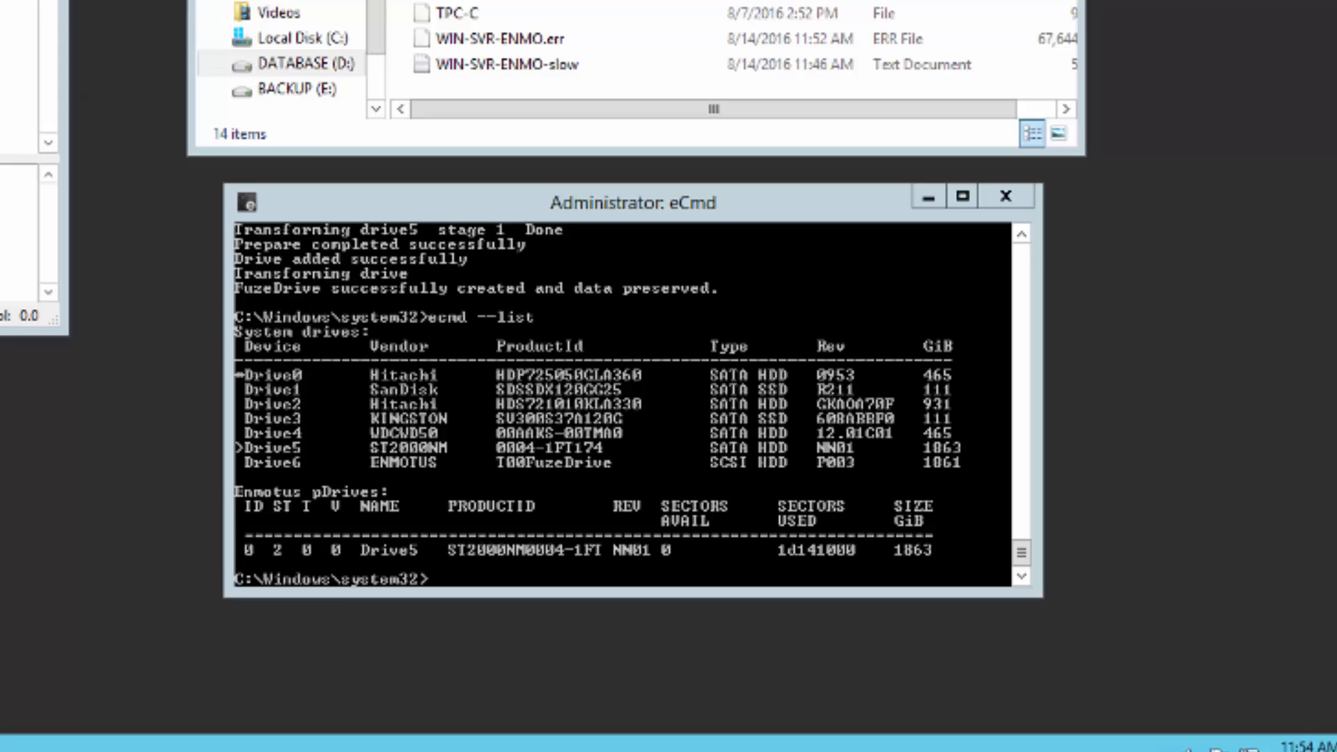
- Start the service with "net start mysql57" and run the HammerDB virtual users on the TPC-C workload again
{"action": "left_click", "coordinate": [555, 386]}
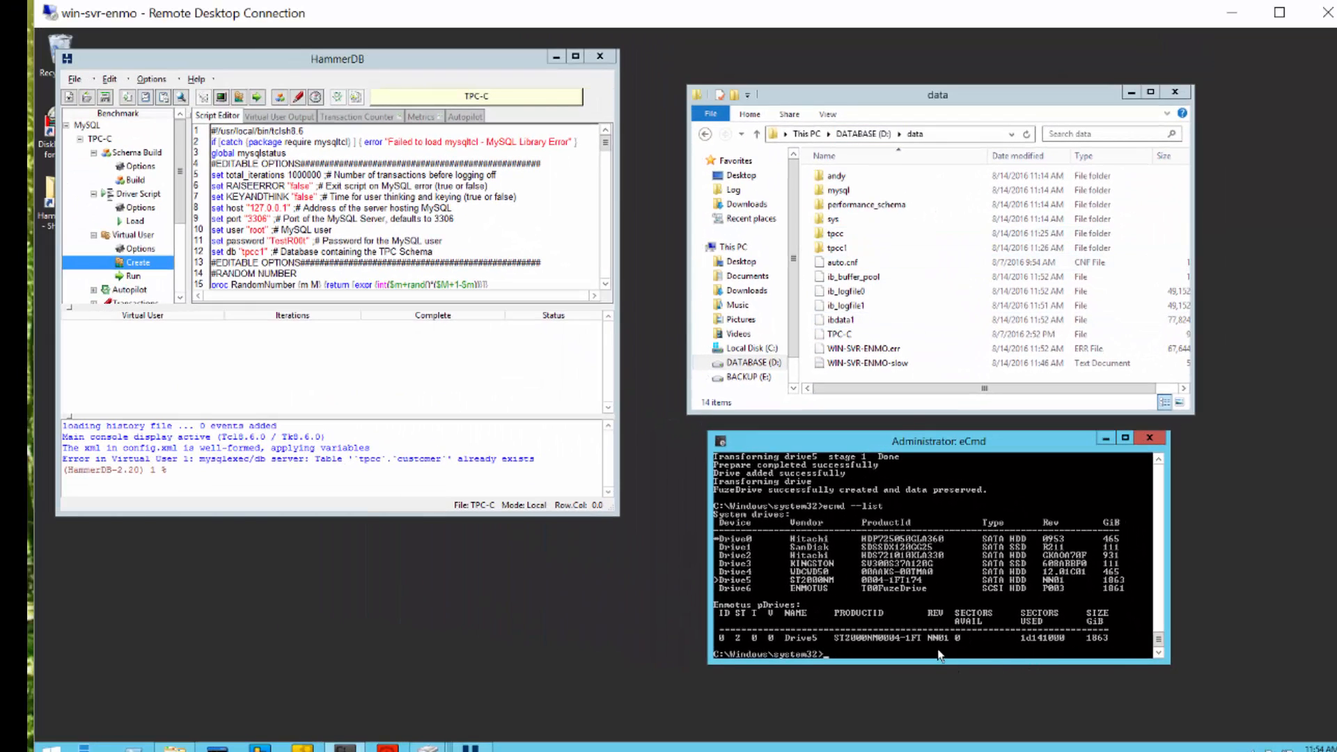
{"action": "type", "text": "net stop mysql57"}
{"action": "key", "text": "BackSpace"}
{"action": "key", "text": "BackSpace"}
{"action": "key", "text": "BackSpace"}
{"action": "key", "text": "BackSpace"}
{"action": "key", "text": "BackSpace"}
{"action": "key", "text": "BackSpace"}
{"action": "key", "text": "BackSpace"}
{"action": "key", "text": "BackSpace"}
{"action": "key", "text": "BackSpace"}
{"action": "key", "text": "BackSpace"}
{"action": "key", "text": "BackSpace"}
{"action": "key", "text": "BackSpace"}
{"action": "type", "text": "start mysql57"}
{"action": "key", "text": "Return"}
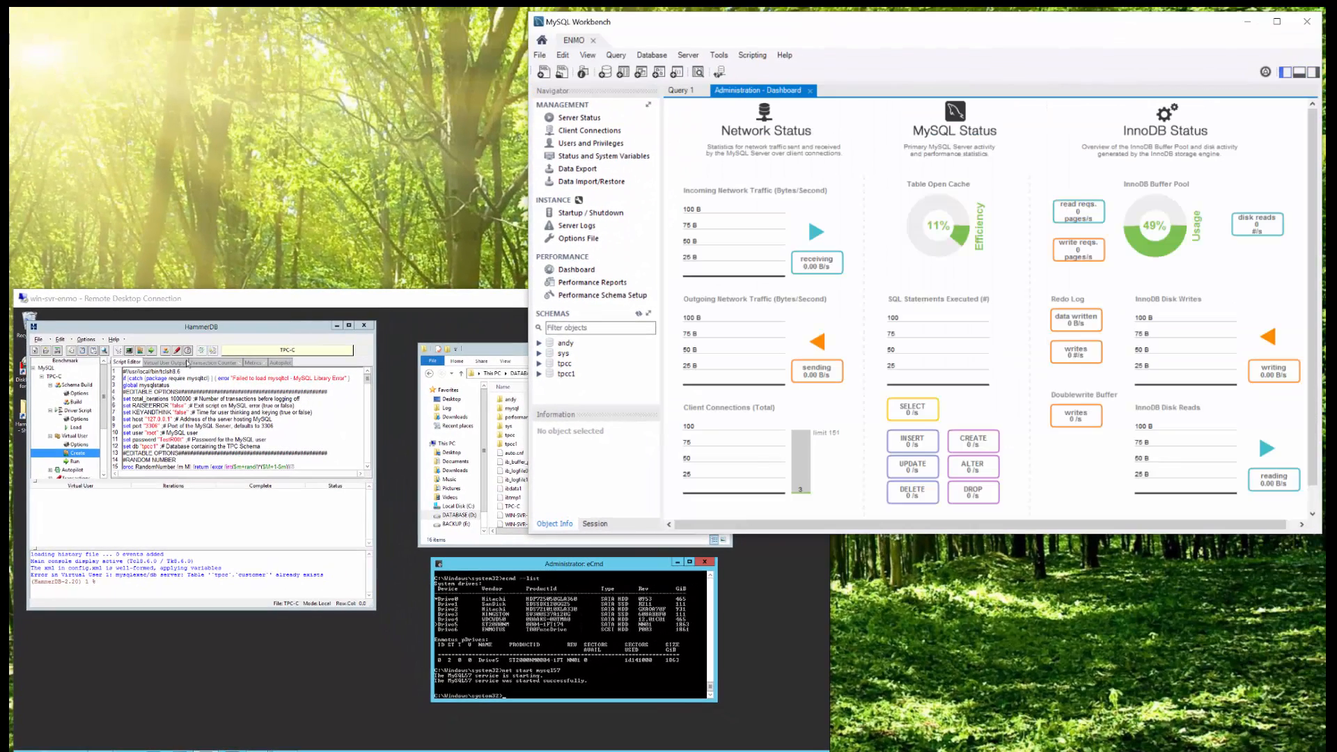
{"action": "left_click", "coordinate": [152, 351]}
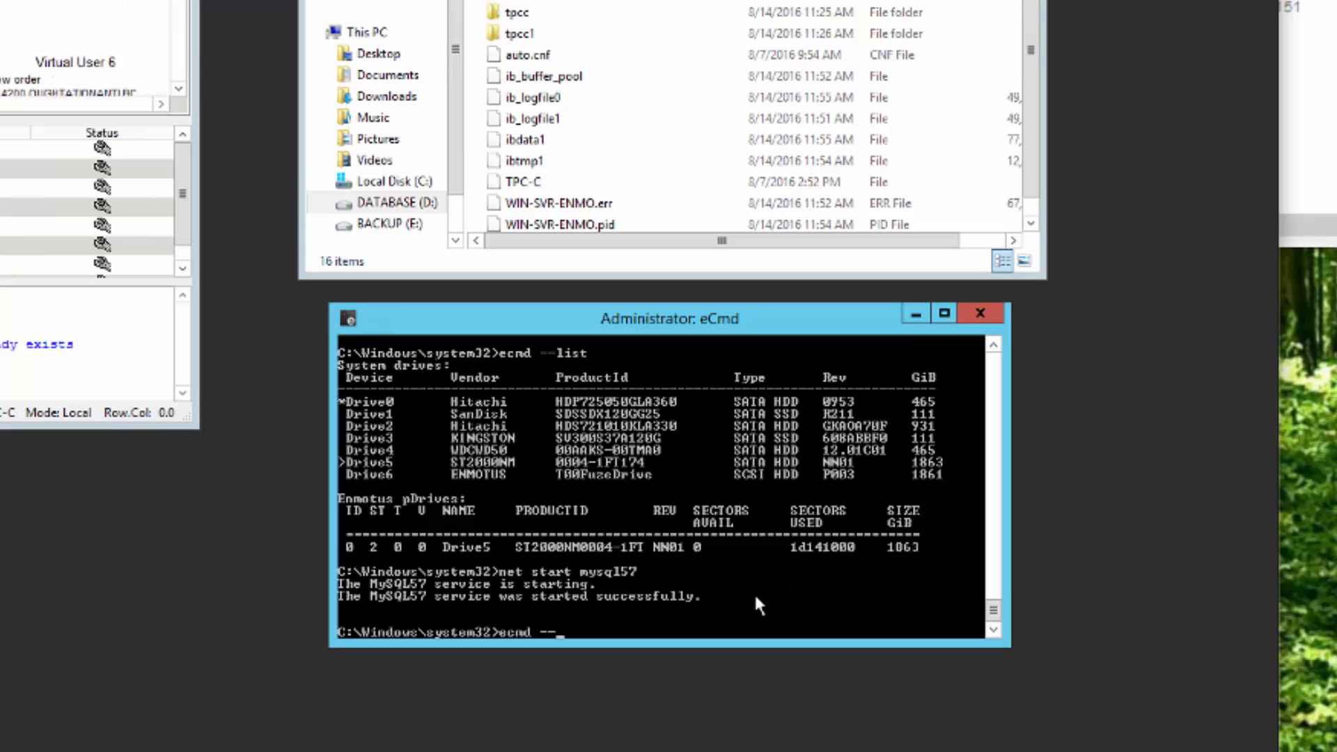
{"action": "type", "text": "conve"}
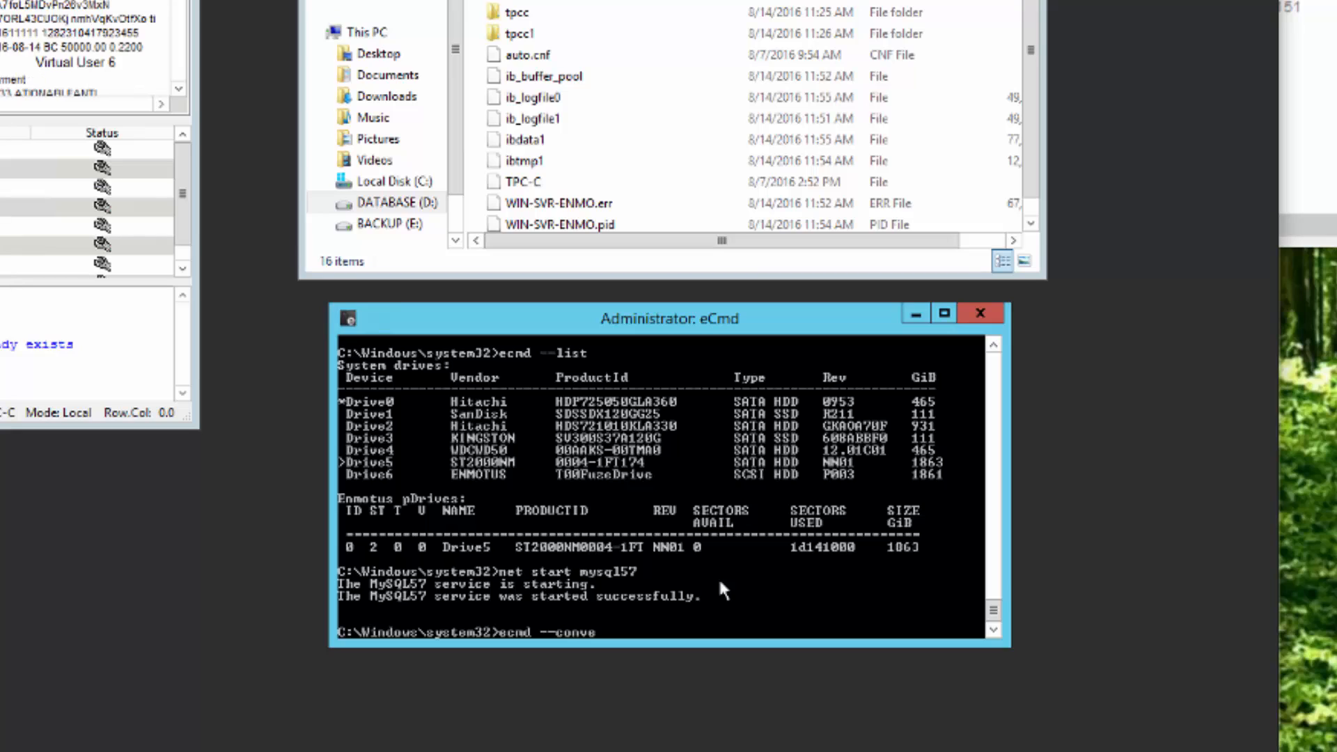
{"action": "type", "text": "rt drive"}
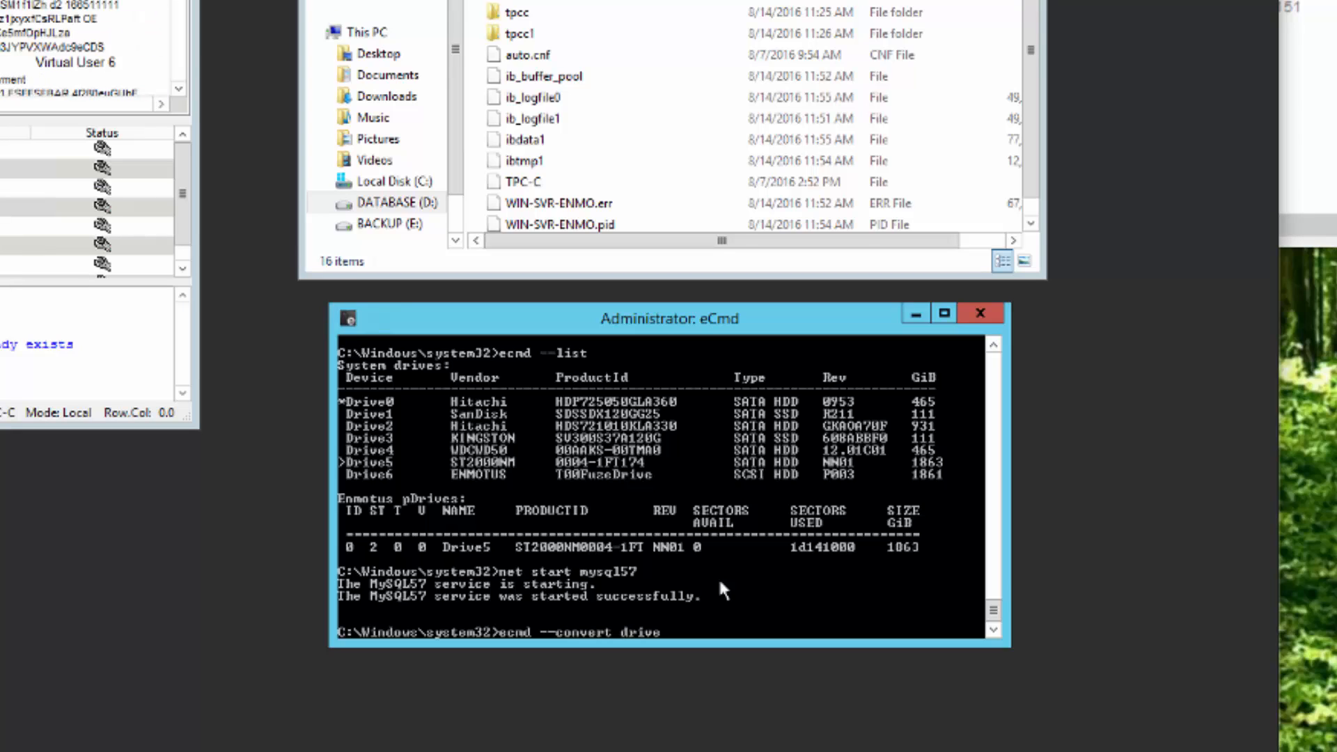
{"action": "type", "text": "6 tie"}
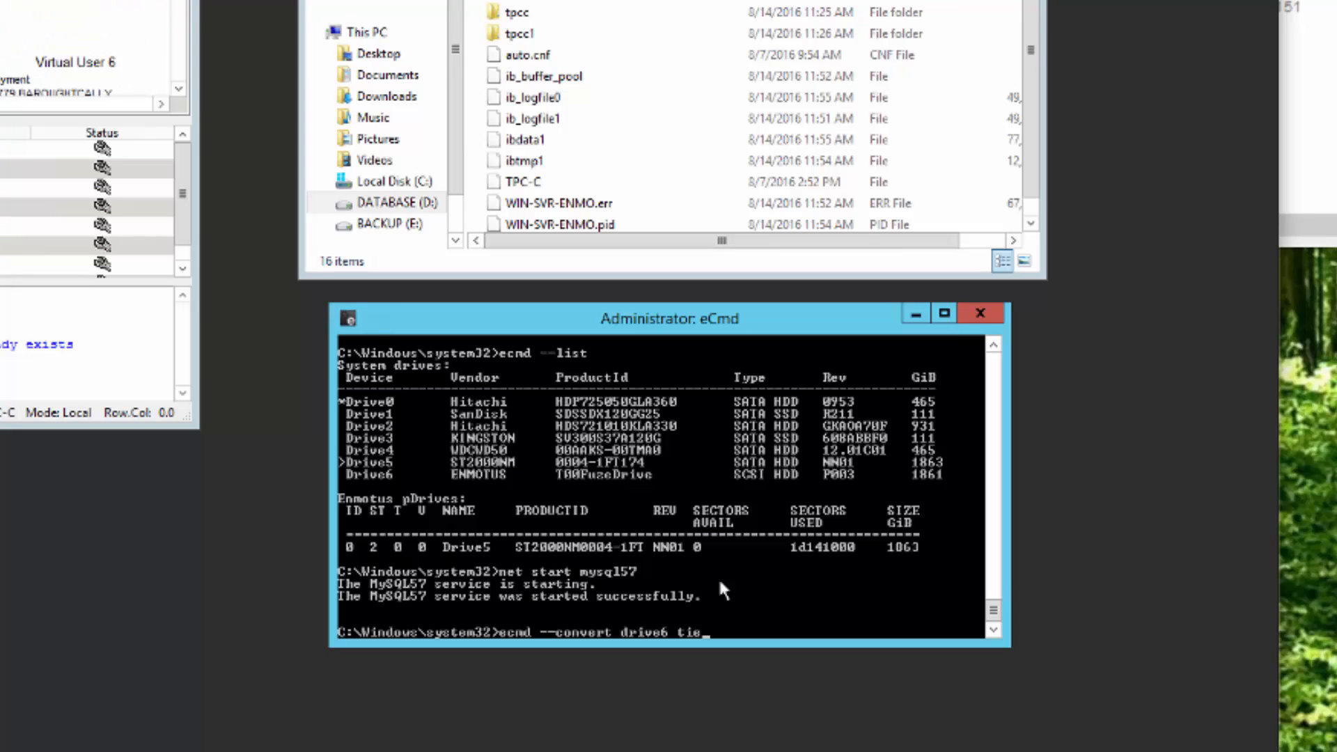
{"action": "key", "text": "BackSpace"}
{"action": "key", "text": "BackSpace"}
{"action": "key", "text": "BackSpace"}
{"action": "key", "text": "BackSpace"}
{"action": "key", "text": "BackSpace"}
{"action": "key", "text": "BackSpace"}
{"action": "key", "text": "BackSpace"}
{"action": "key", "text": "BackSpace"}
{"action": "key", "text": "BackSpace"}
{"action": "key", "text": "BackSpace"}
{"action": "key", "text": "BackSpace"}
{"action": "key", "text": "BackSpace"}
{"action": "key", "text": "BackSpace"}
{"action": "key", "text": "BackSpace"}
{"action": "key", "text": "BackSpace"}
{"action": "key", "text": "BackSpace"}
{"action": "key", "text": "BackSpace"}
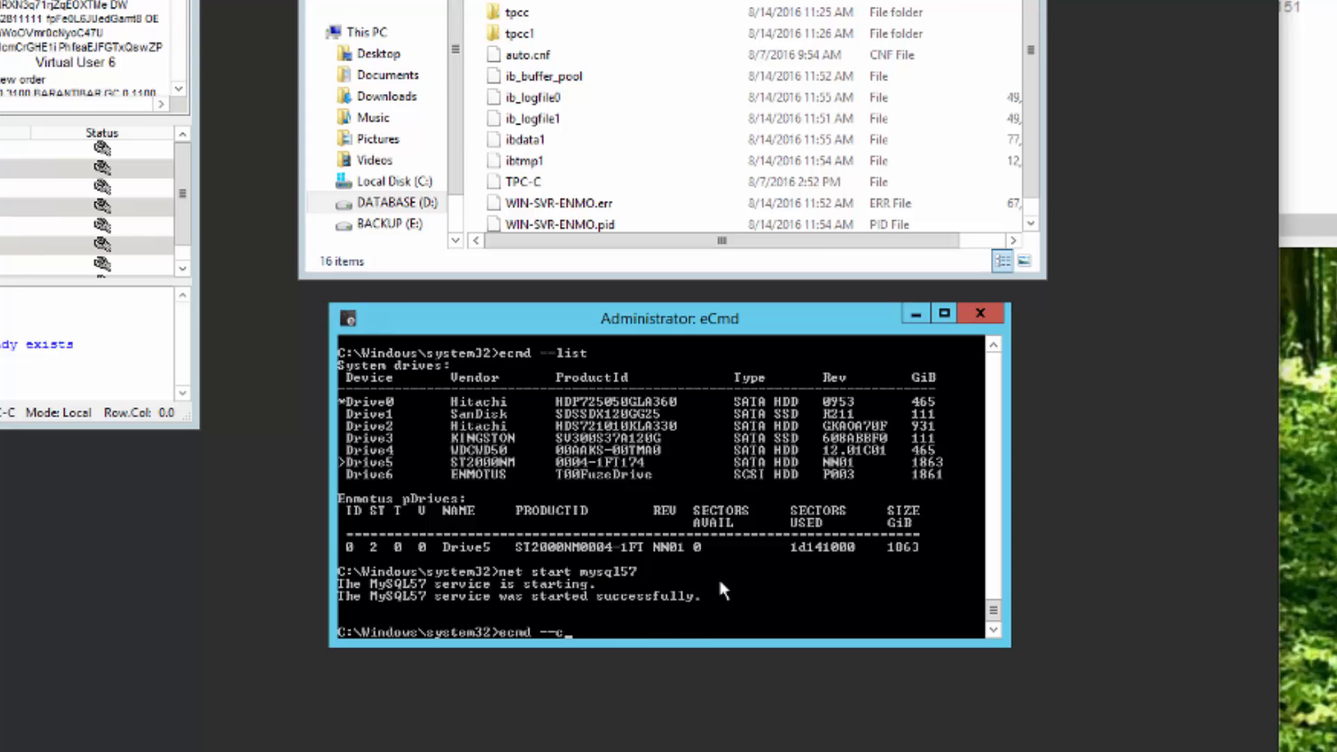
- Create a virtual drive on the SanDisk SSD by running "ecmd --create vdrive drive1"
{"action": "type", "text": "reate"}
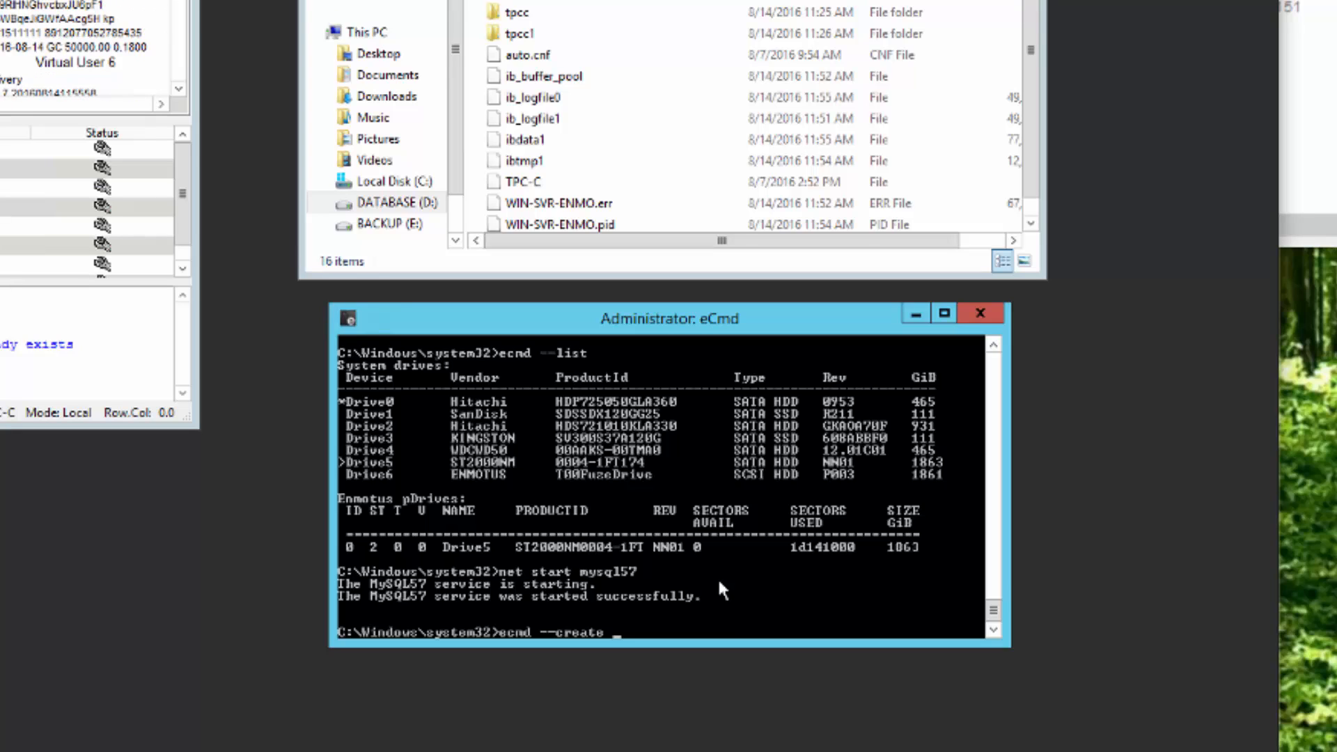
{"action": "type", "text": " vdrive "}
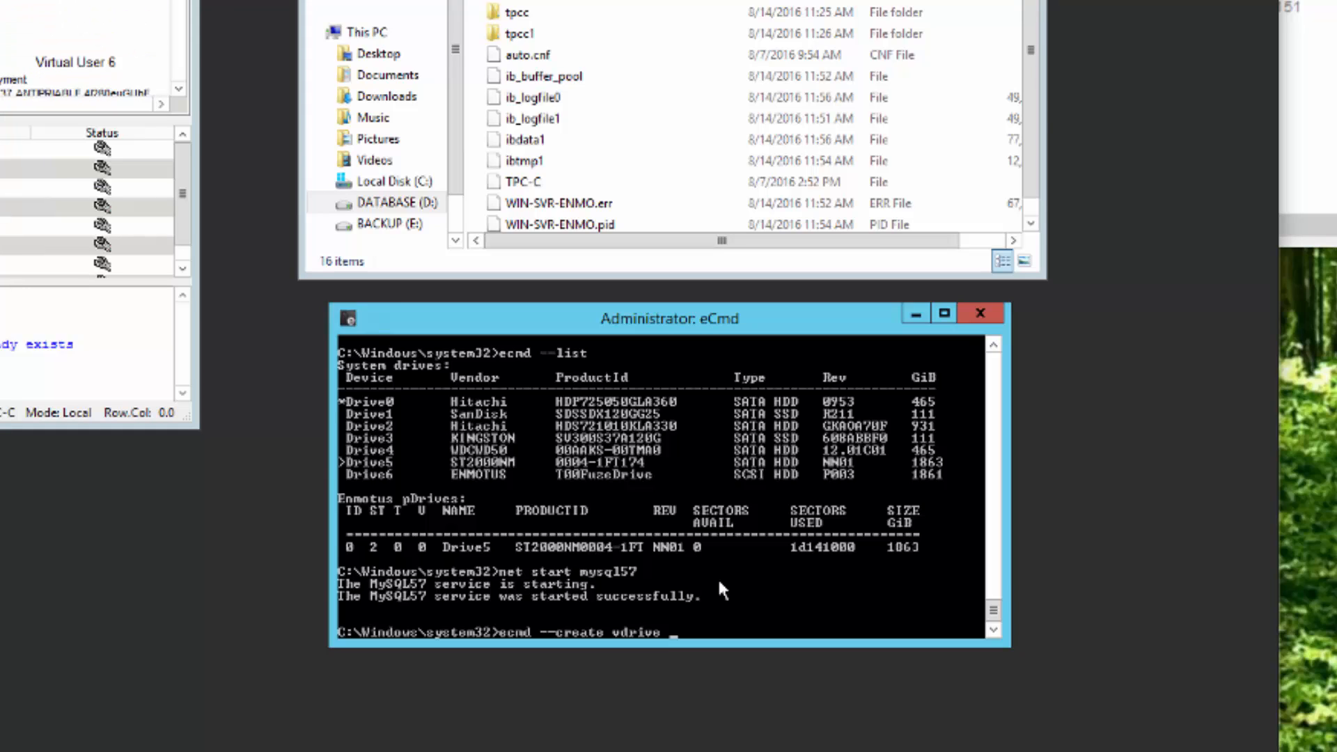
{"action": "type", "text": "drive1"}
{"action": "key", "text": "Return"}
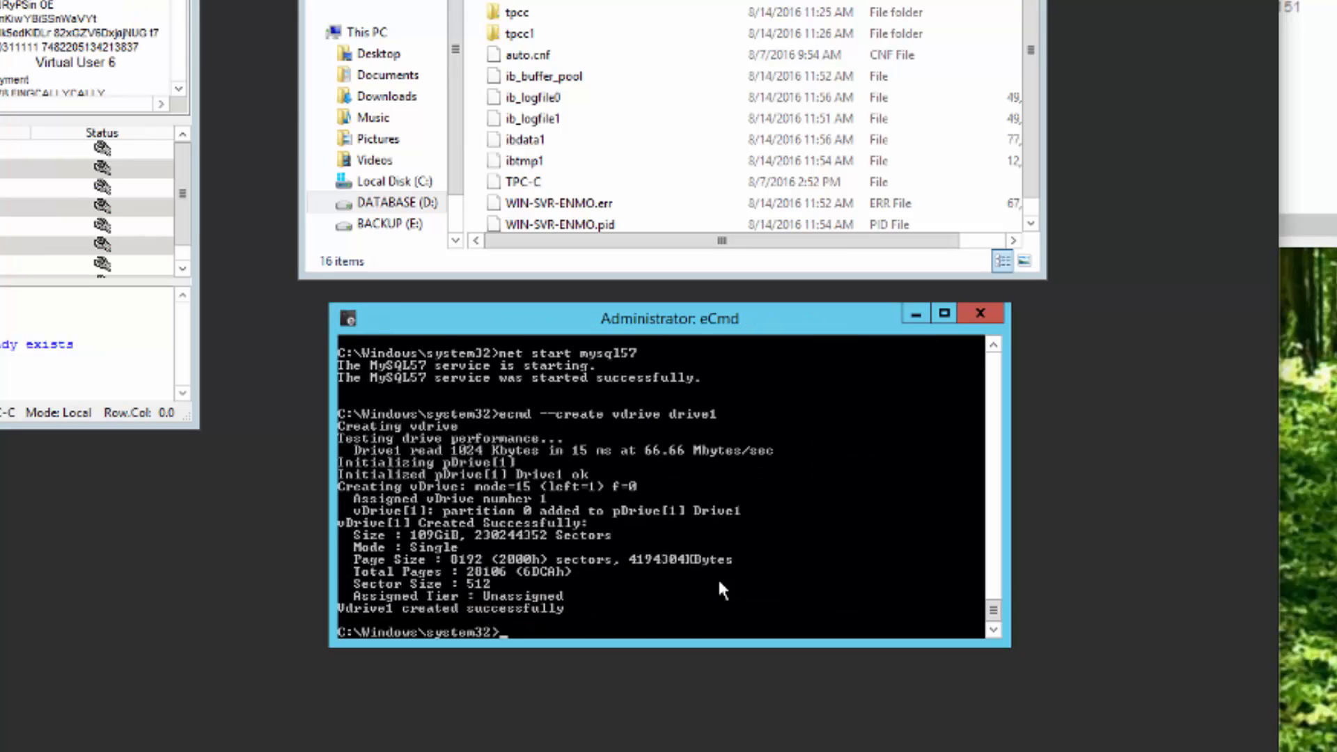
- List the drives again with "ecmd --list" to check the pDrive and vdrive assignments
{"action": "type", "text": "ecmd"}
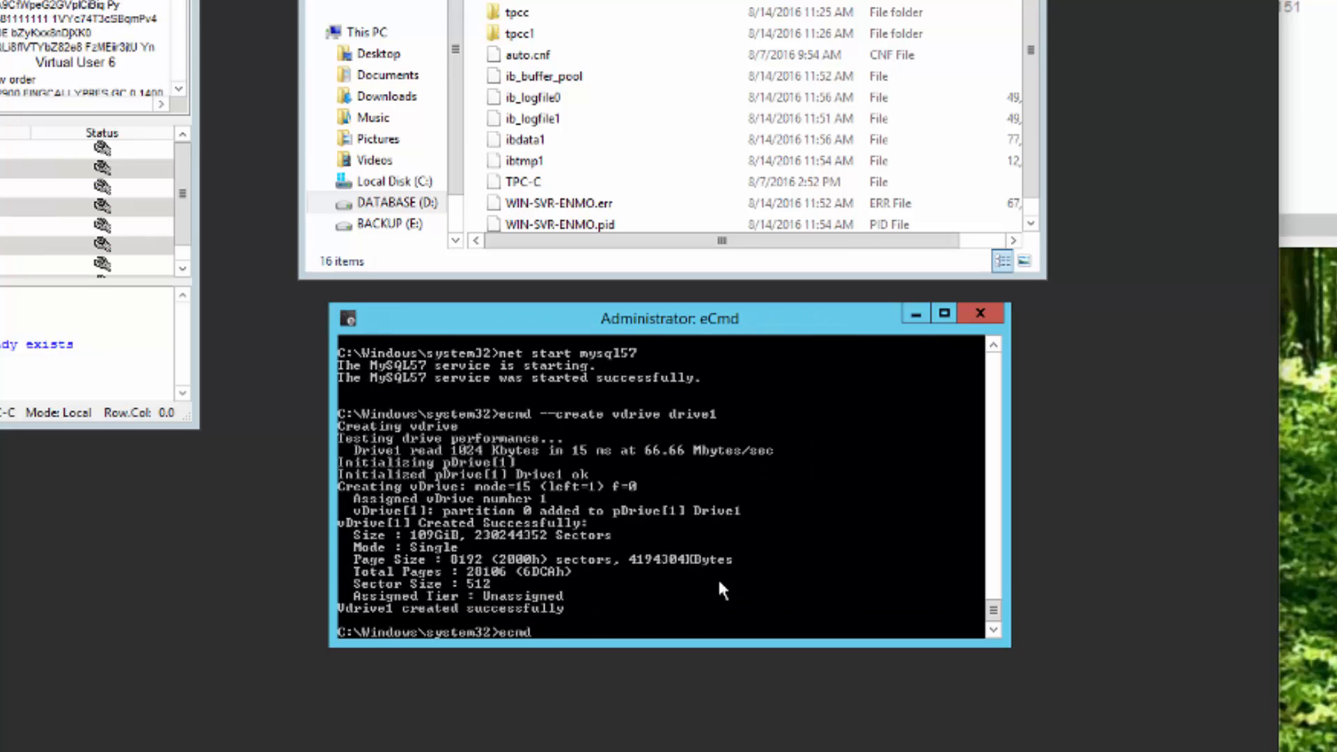
{"action": "type", "text": " --list"}
{"action": "key", "text": "Return"}
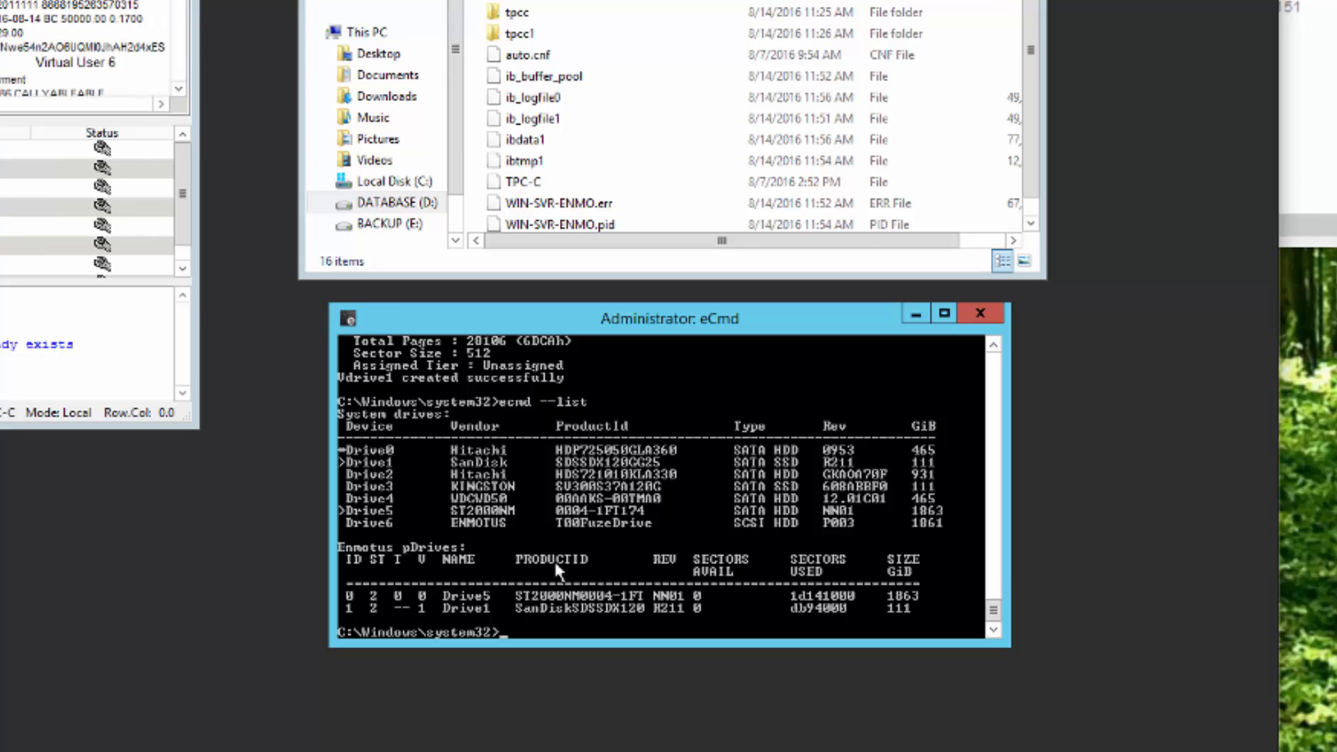
- Convert the Enmotus Drive6 to a tiered drive by running "ecmd --convert drive6 tiered vdrive1" and confirm with "y"
{"action": "type", "text": "ecmd --con"}
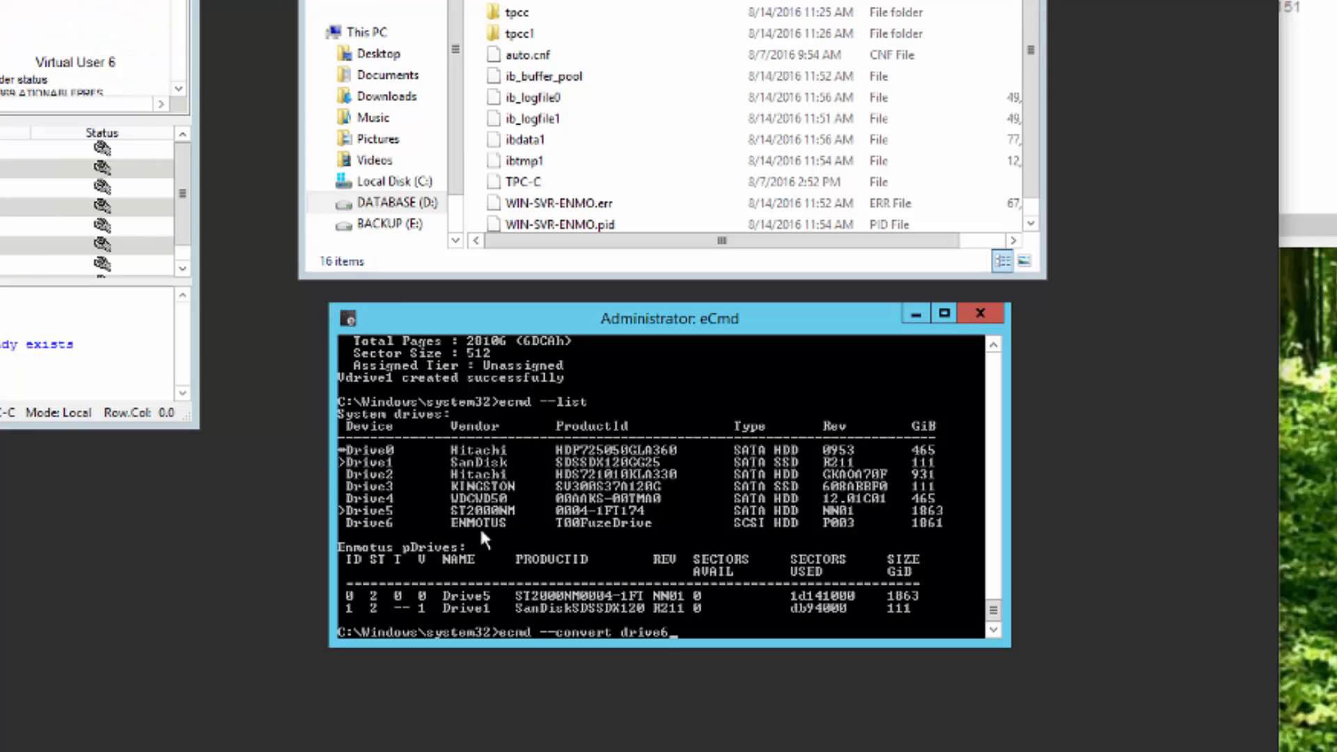
{"action": "type", "text": "vert drive6 t"}
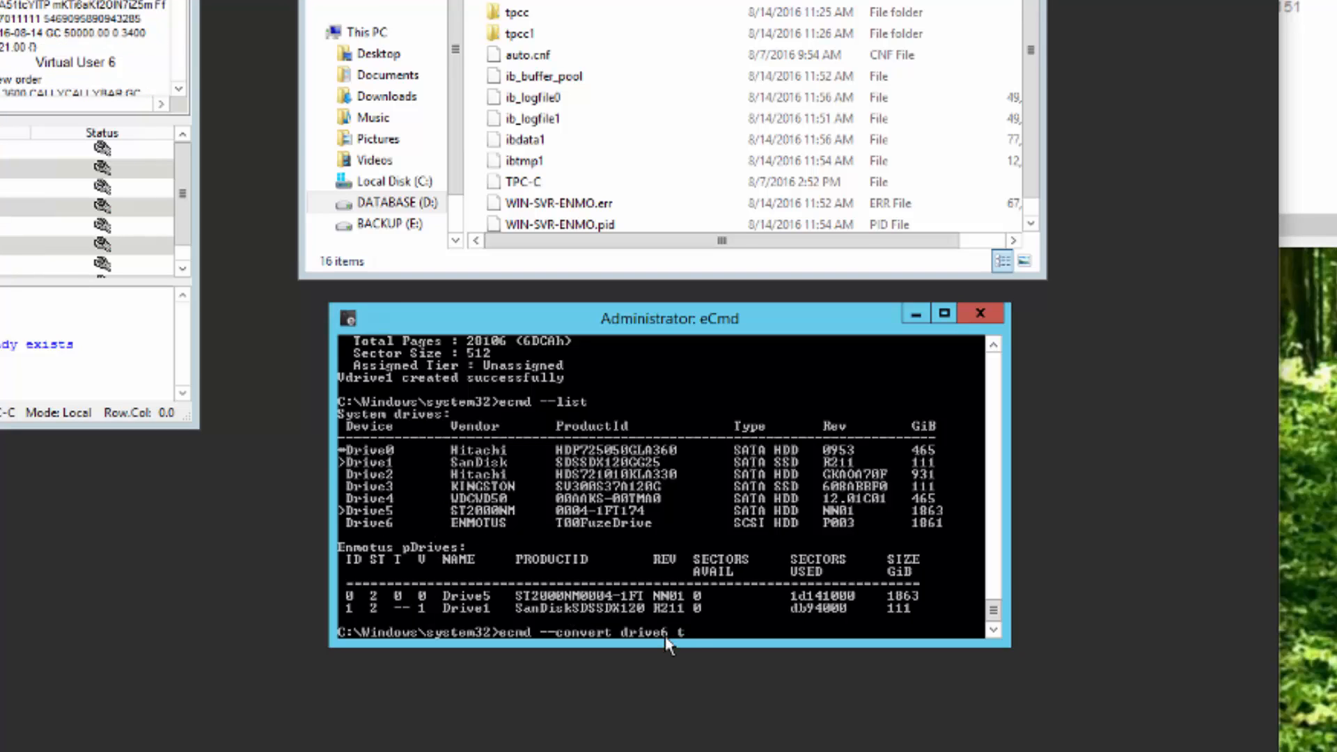
{"action": "type", "text": "iered "}
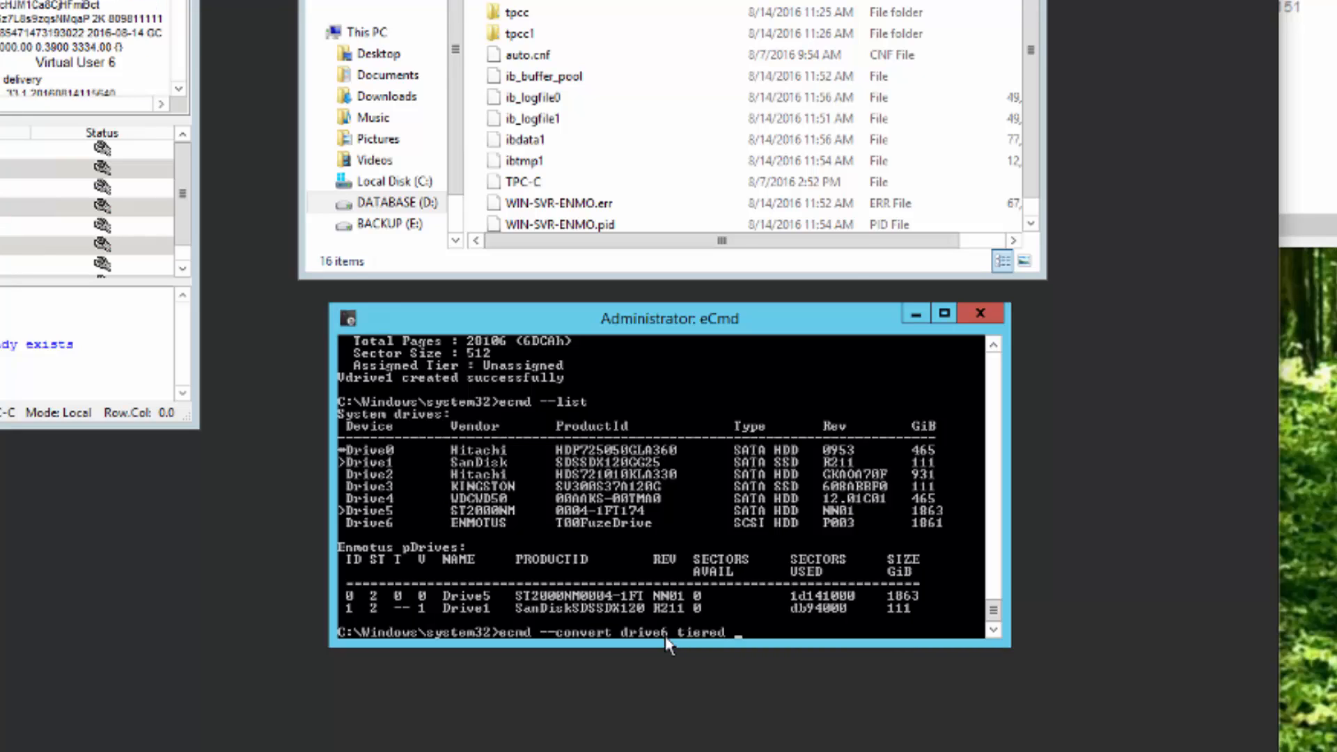
{"action": "type", "text": "vdrive"}
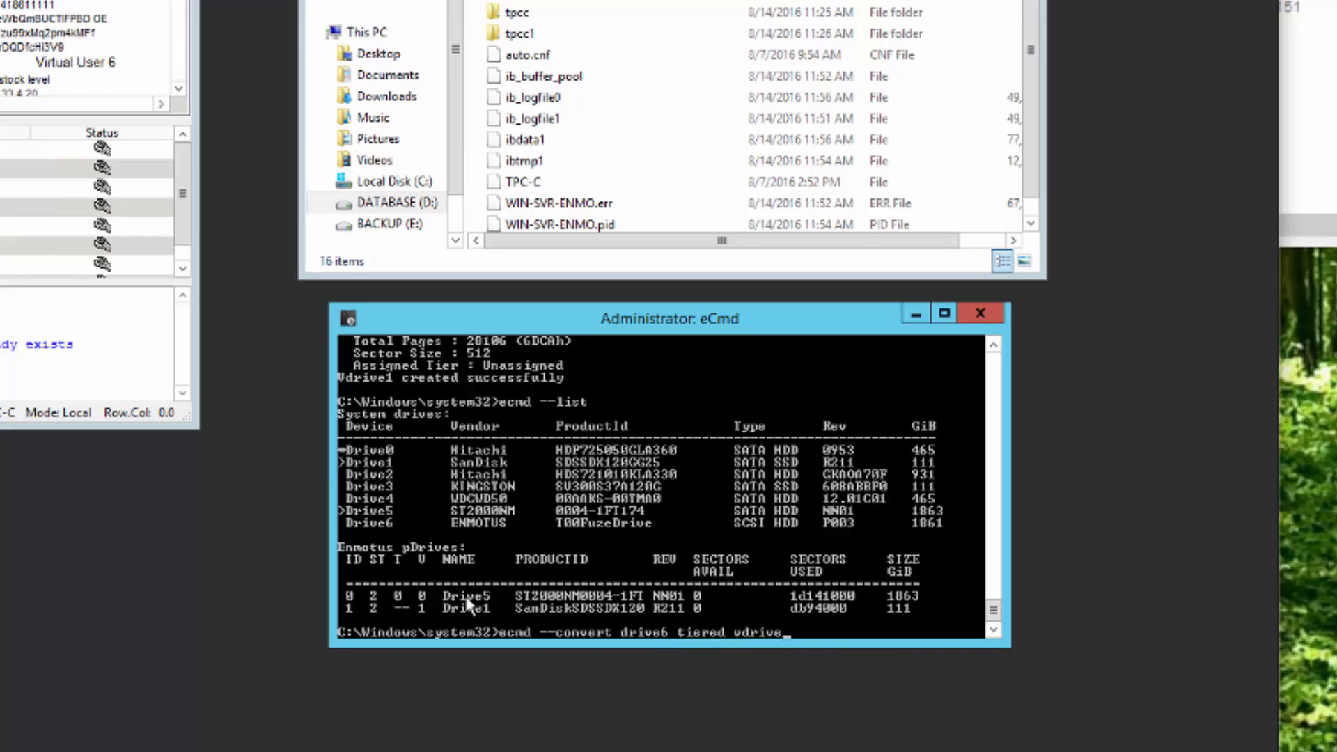
{"action": "type", "text": "1"}
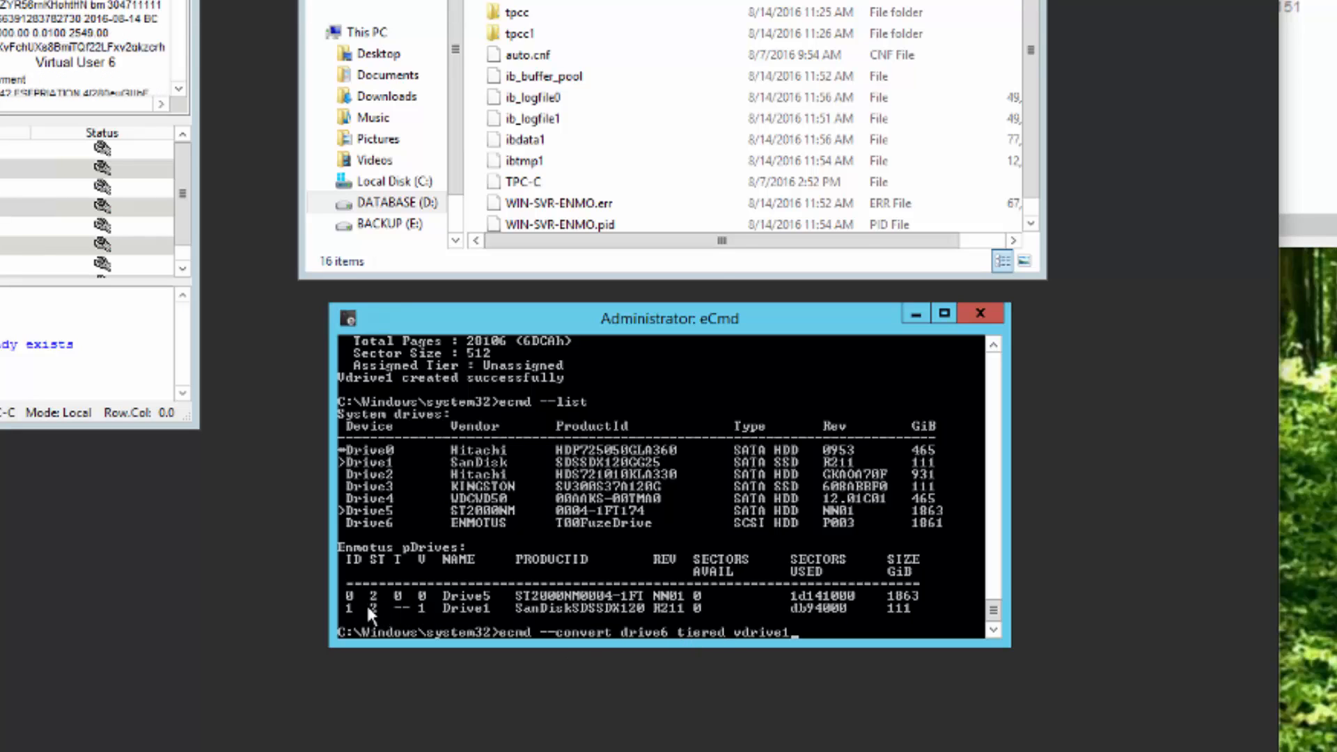
{"action": "key", "text": "Return"}
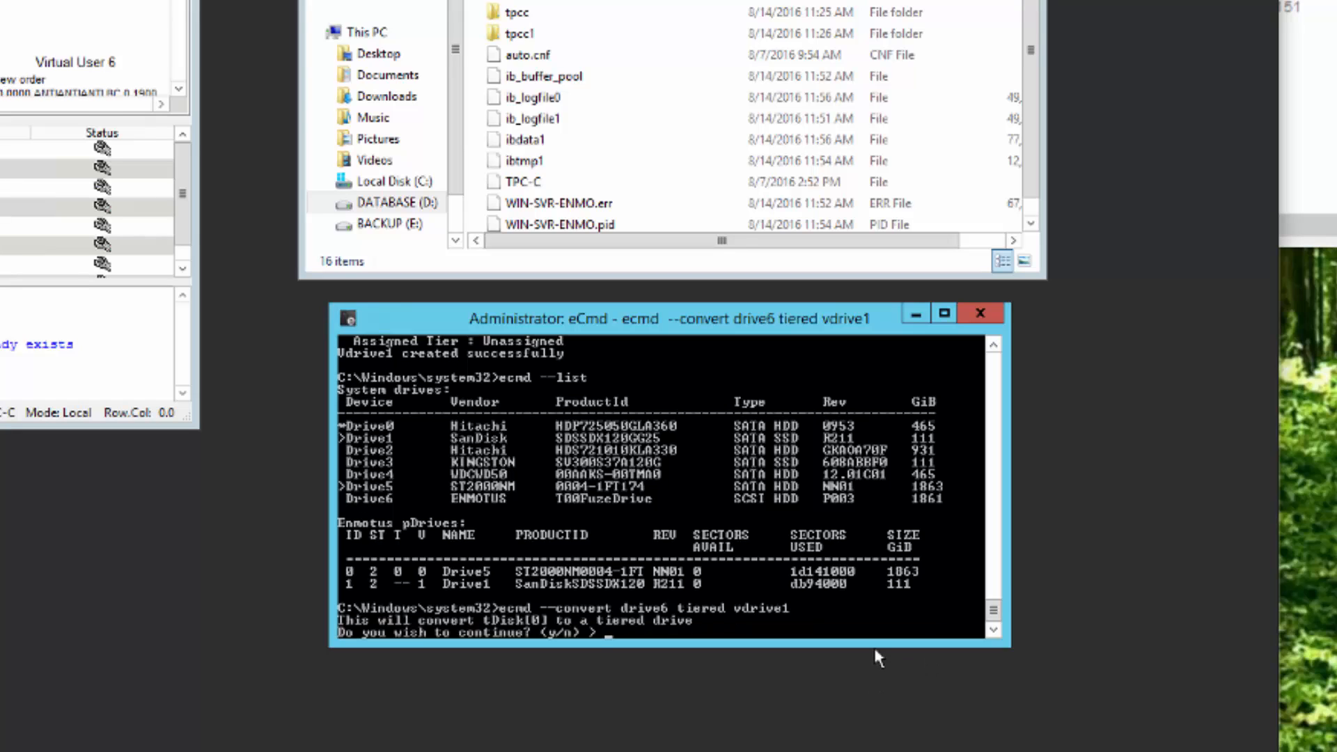
{"action": "type", "text": "y"}
{"action": "key", "text": "Return"}
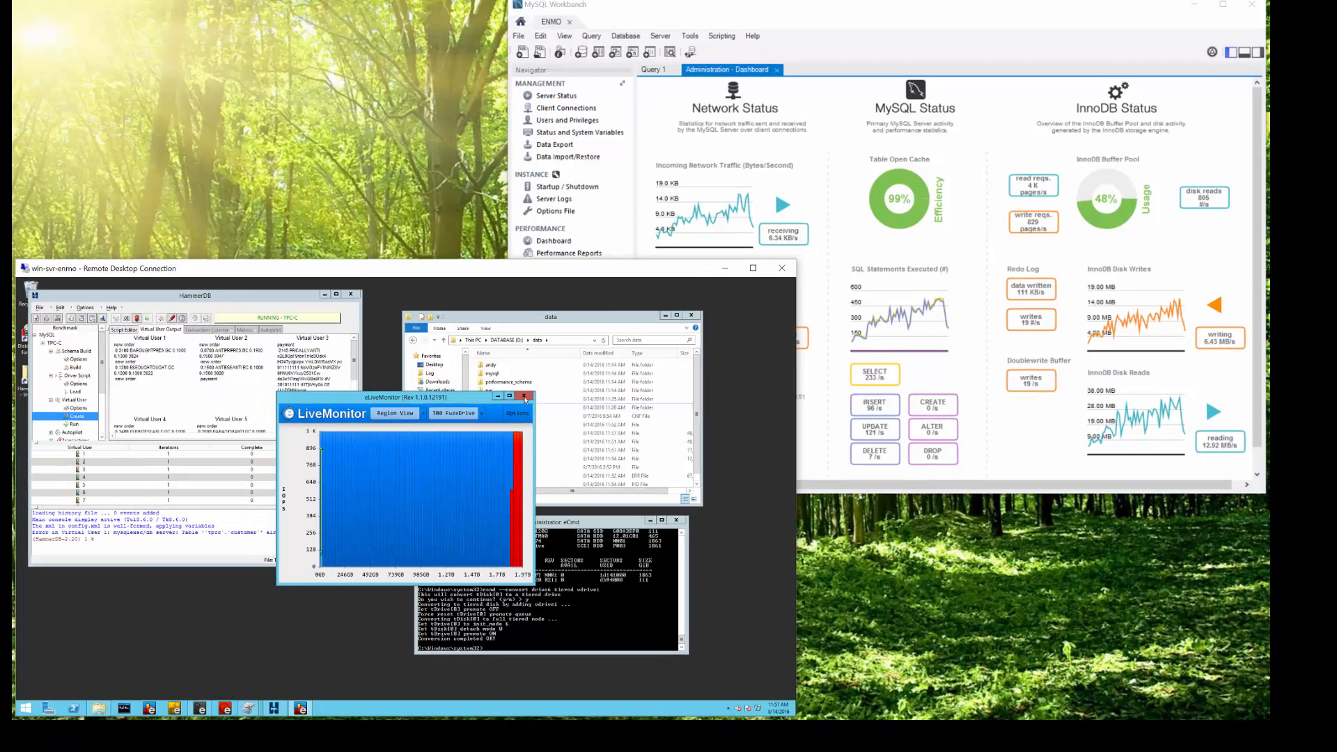
- Inspect the FuzeDrive region chart in a maximized eLiveMonitor, restore the window and move it clear of HammerDB
{"action": "left_click", "coordinate": [510, 395]}
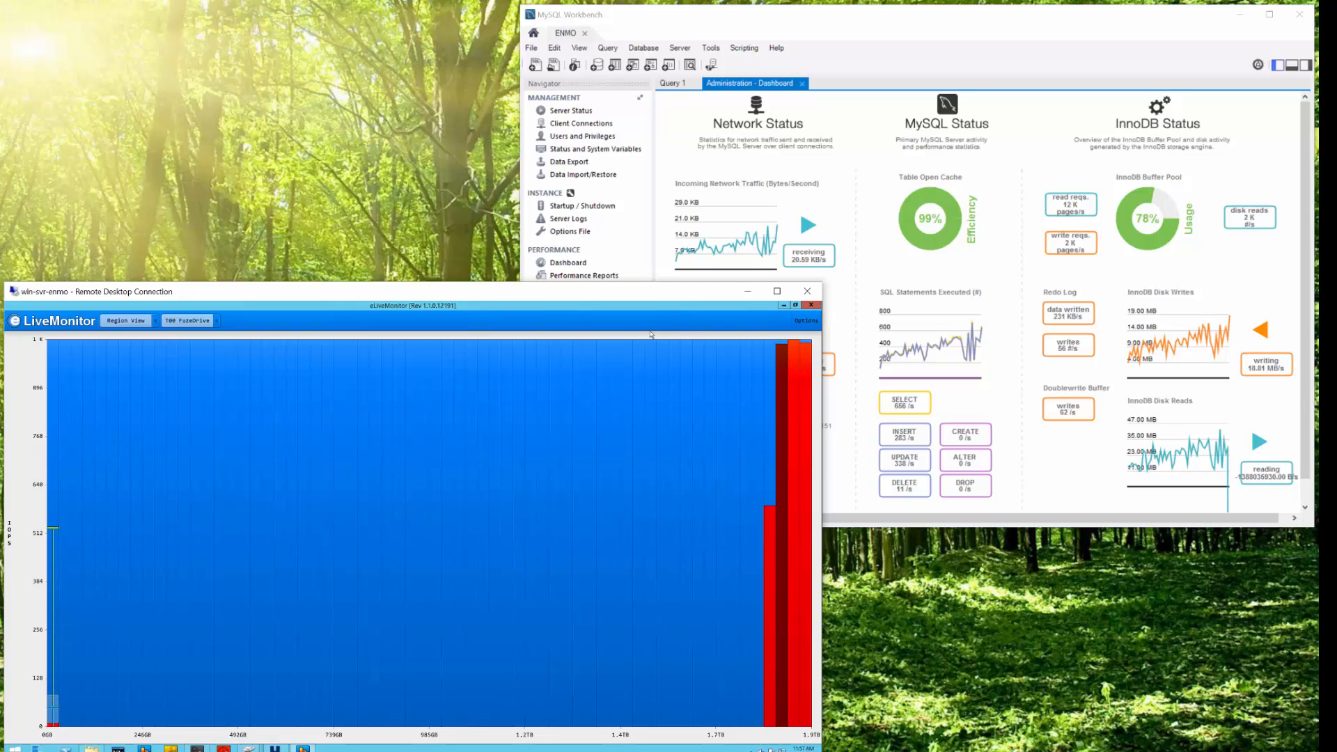
{"action": "left_click", "coordinate": [795, 306]}
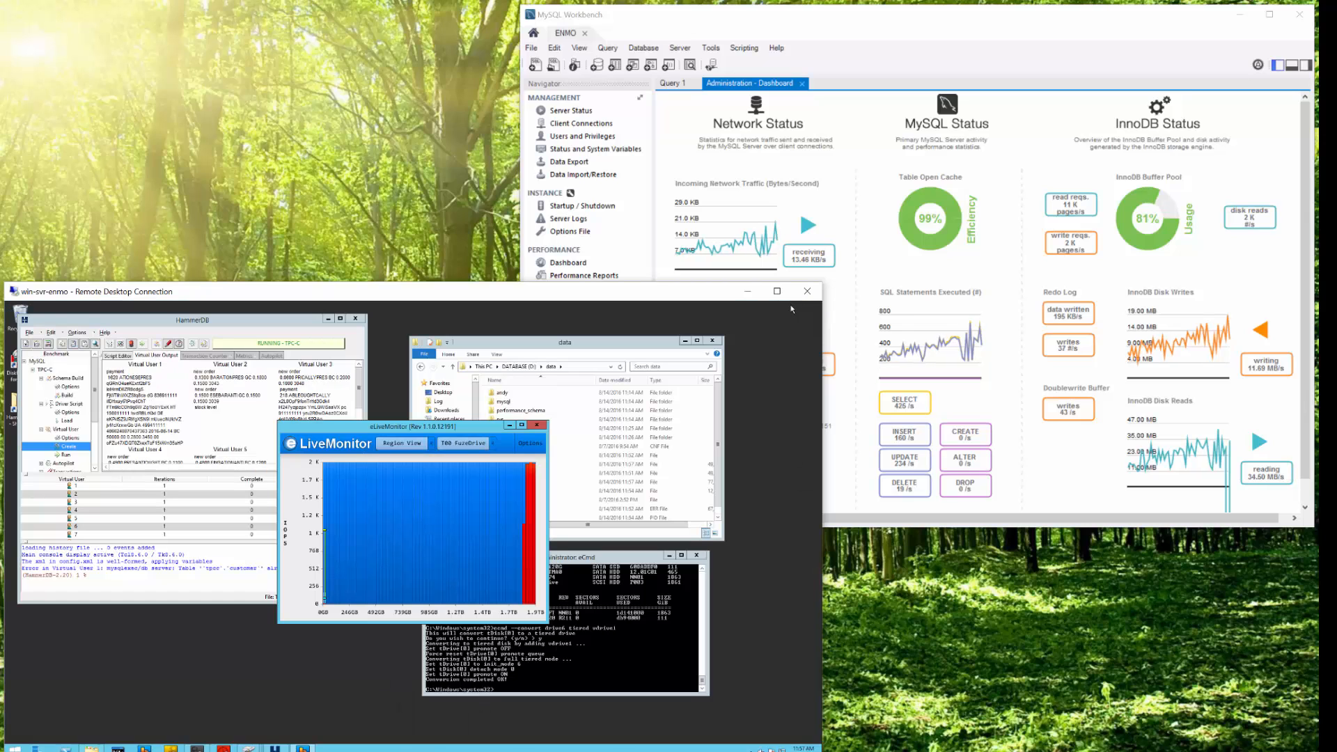
{"action": "left_click_drag", "start_coordinate": [361, 430], "coordinate": [601, 537]}
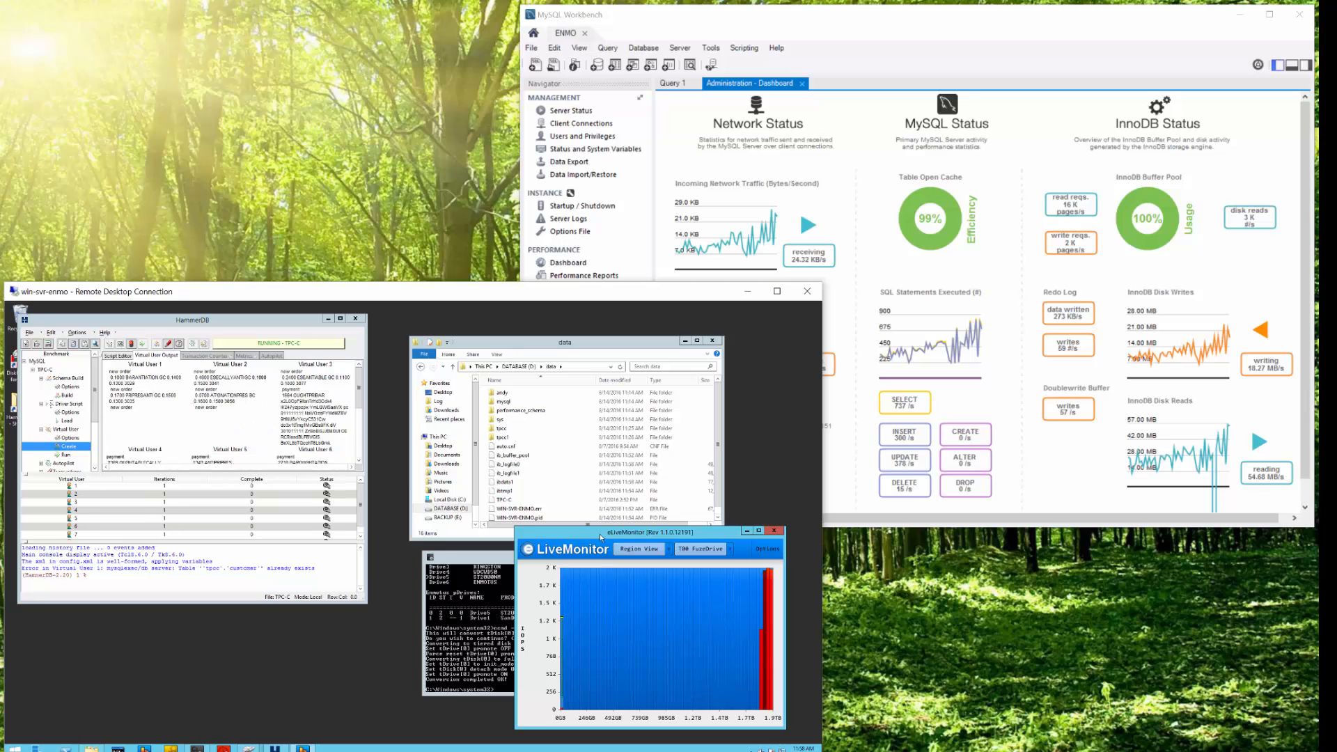
- Make the eLiveMonitor window taller and inspect the activity of the first regions at the start of the FuzeDrive
{"action": "mouse_move", "coordinate": [977, 358]}
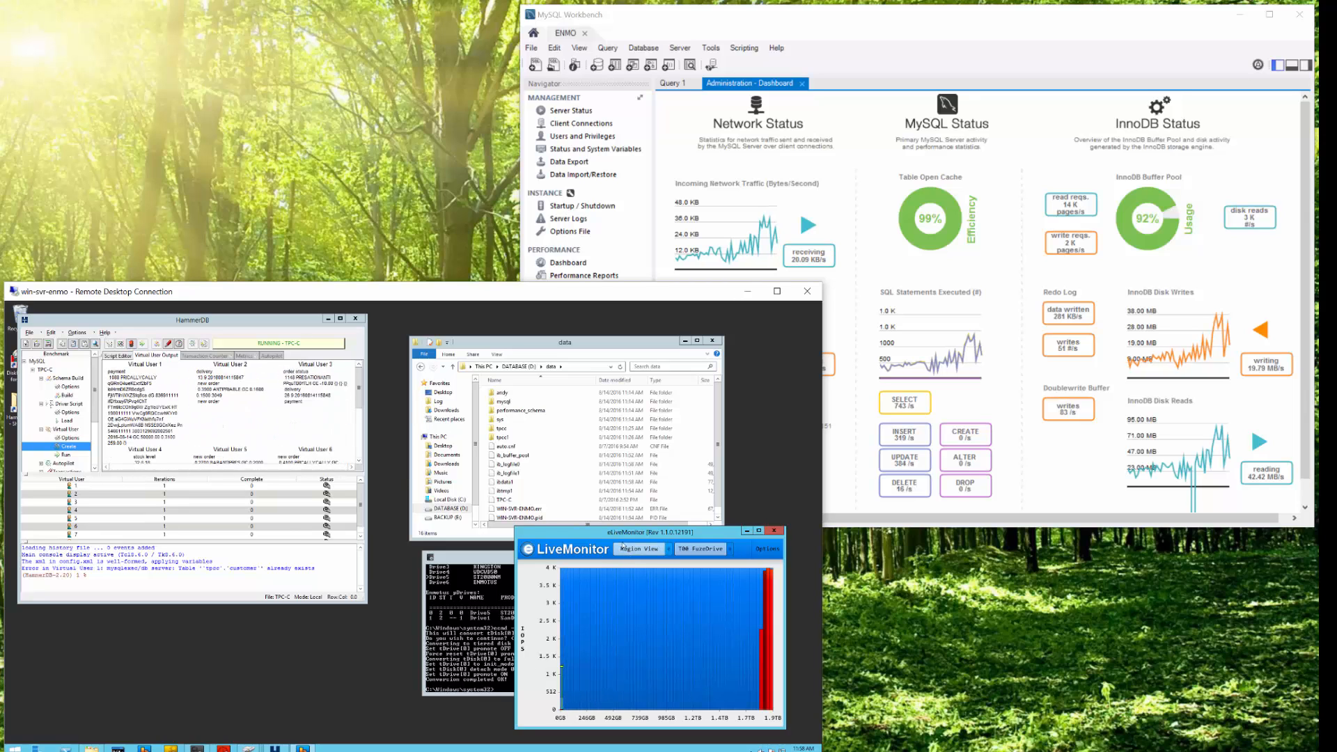
{"action": "left_click_drag", "start_coordinate": [614, 528], "coordinate": [613, 424]}
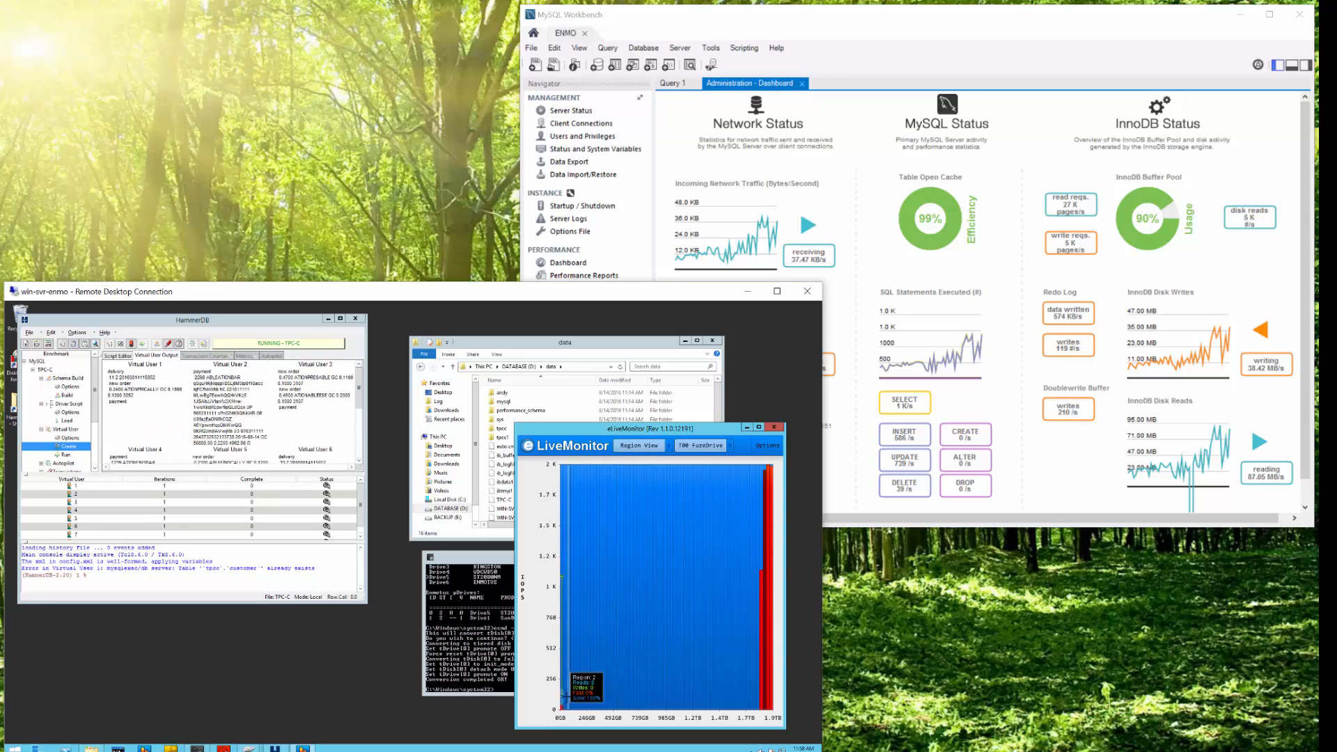
{"action": "mouse_move", "coordinate": [561, 709]}
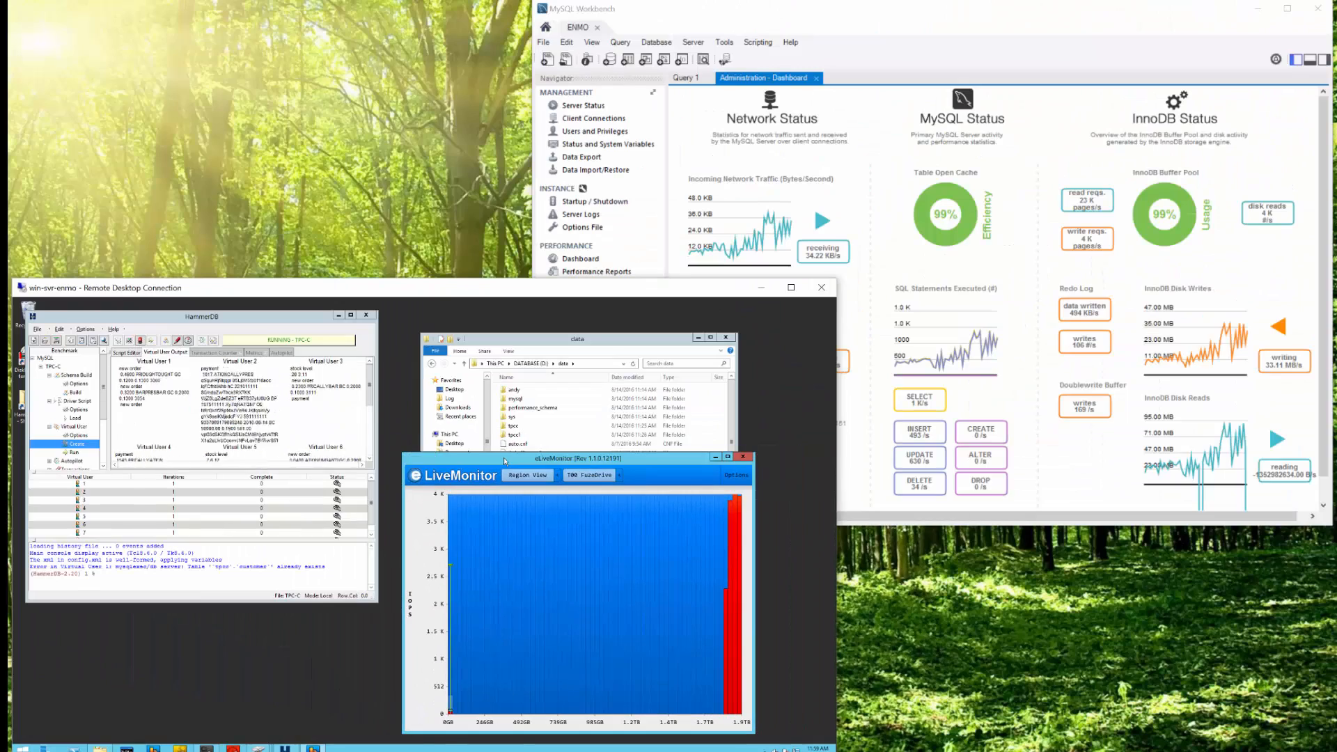
- Switch eLiveMonitor from Region View to Activity View and reposition its window slightly
{"action": "left_click", "coordinate": [560, 476]}
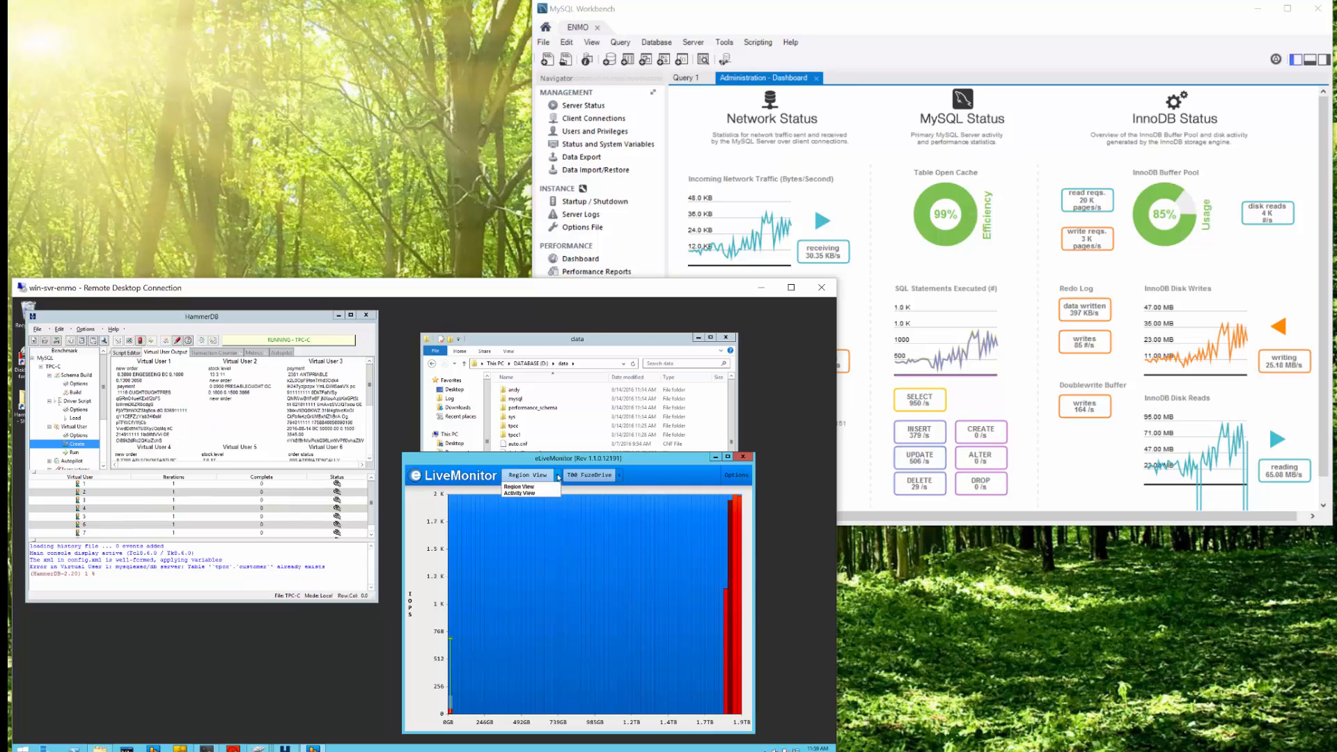
{"action": "left_click", "coordinate": [537, 494]}
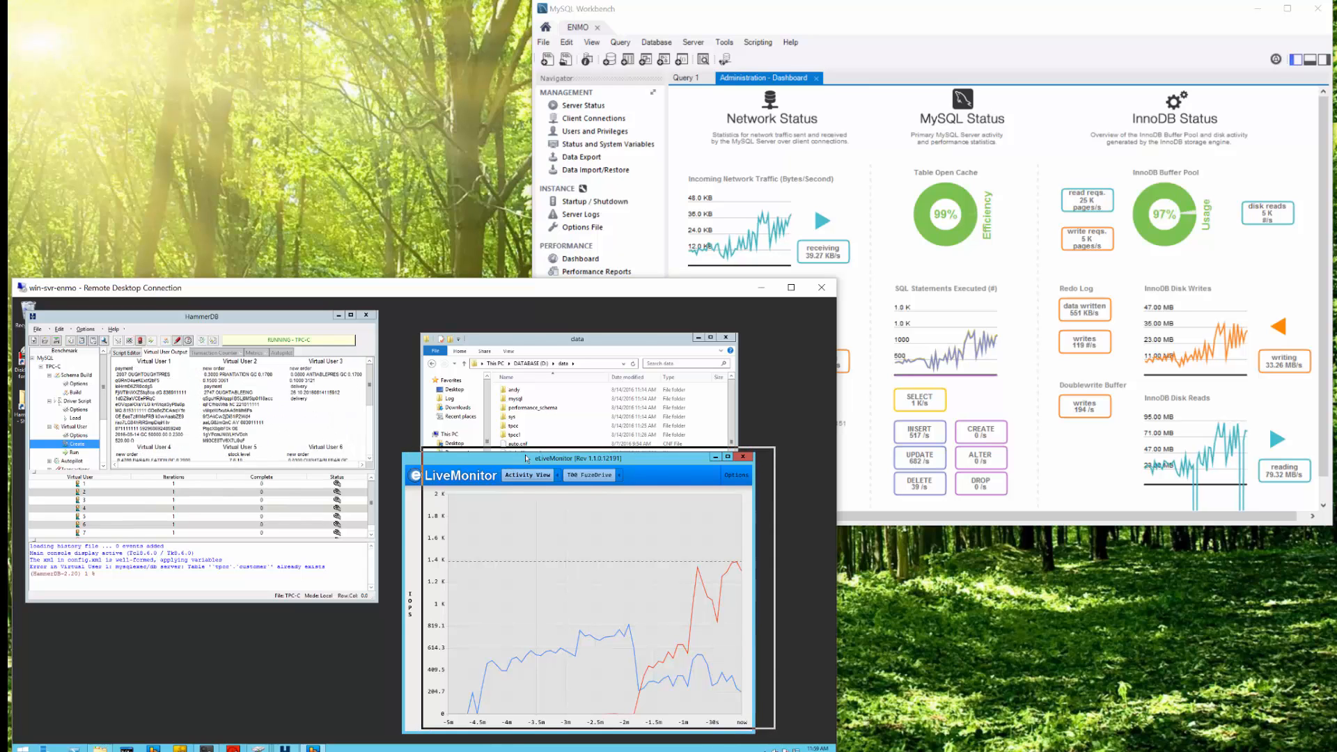
{"action": "left_click_drag", "start_coordinate": [508, 465], "coordinate": [525, 458]}
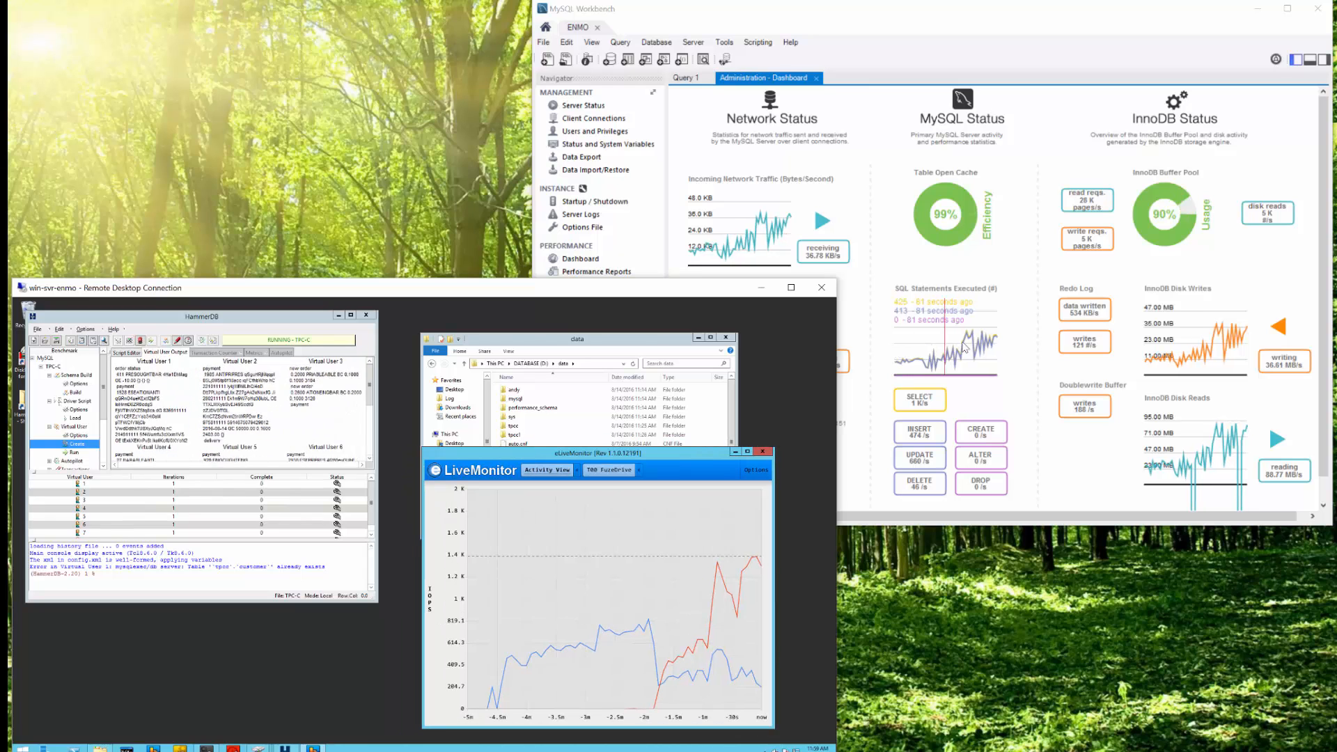
- Check the full MySQL Workbench dashboard, then bring eLiveMonitor back to the front and adjust its window position and size
{"action": "left_click", "coordinate": [935, 296]}
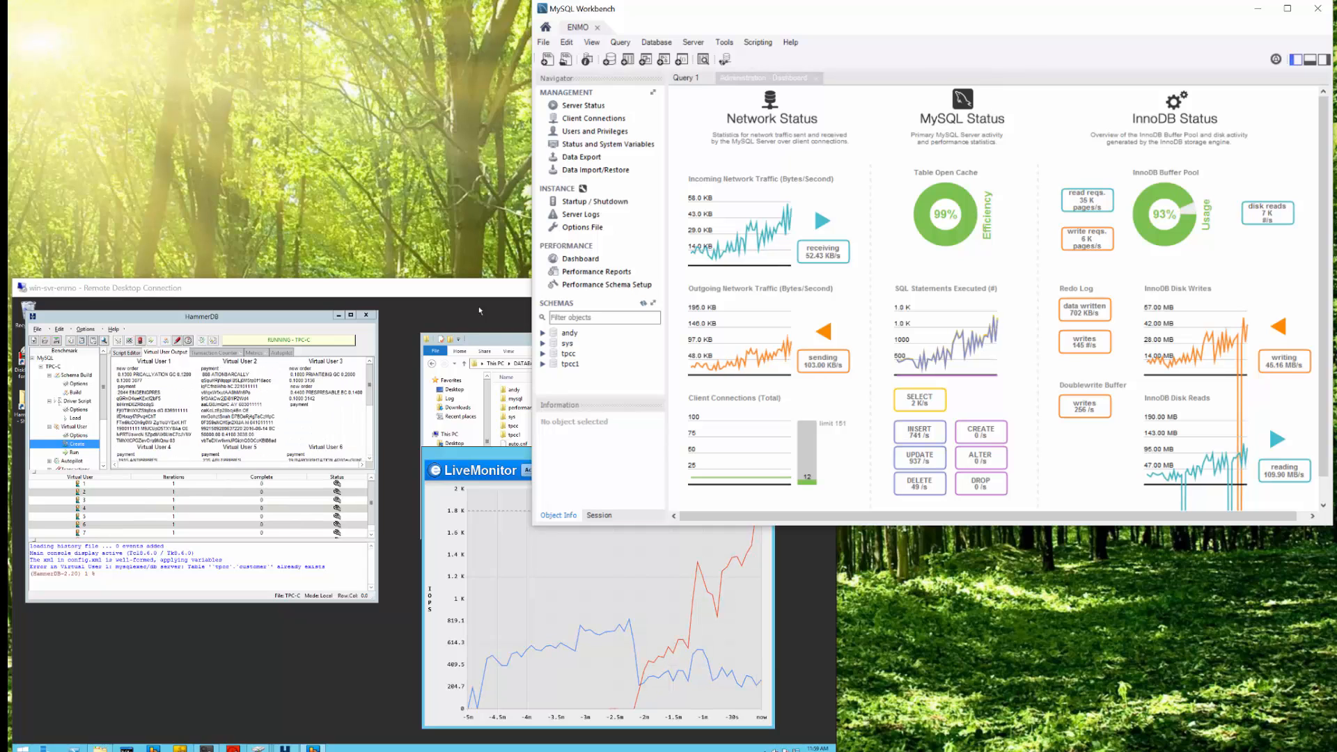
{"action": "left_click", "coordinate": [518, 457]}
{"action": "left_click_drag", "start_coordinate": [552, 456], "coordinate": [526, 465]}
{"action": "left_click_drag", "start_coordinate": [749, 577], "coordinate": [771, 575]}
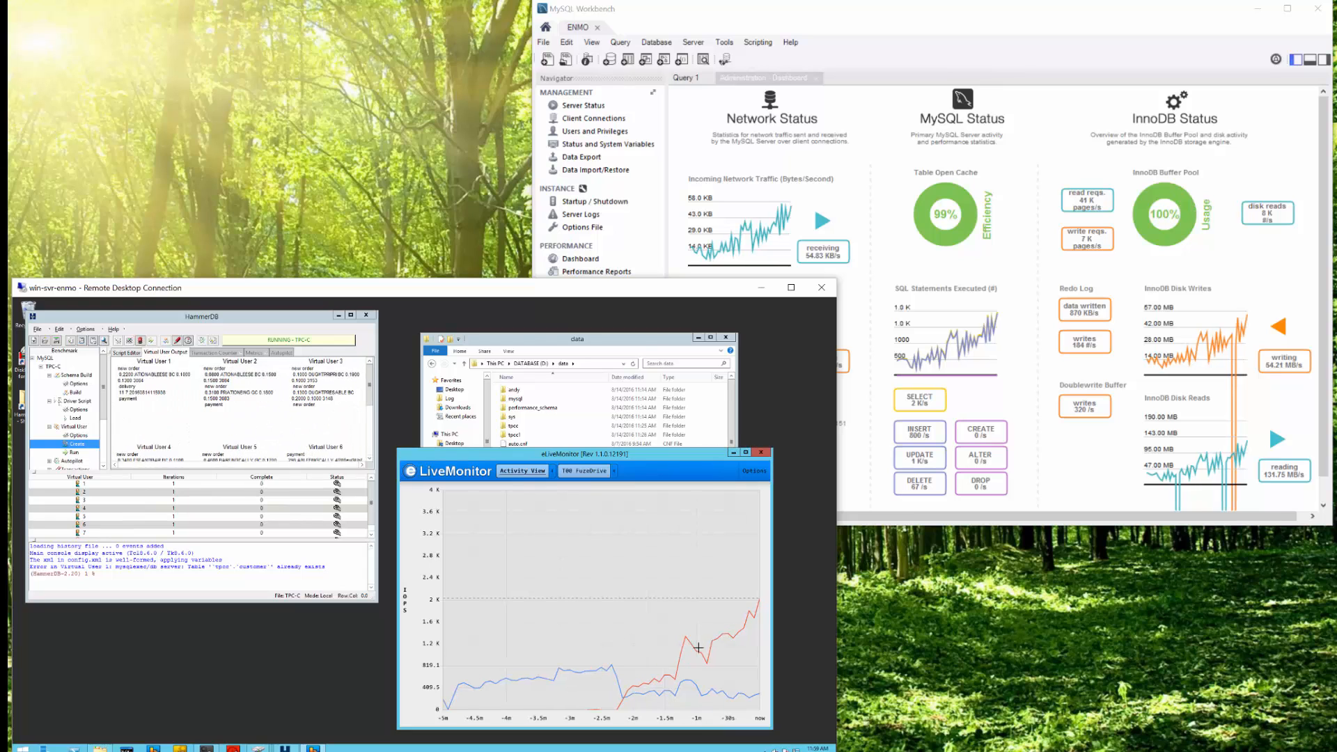
{"action": "left_click_drag", "start_coordinate": [516, 460], "coordinate": [504, 457]}
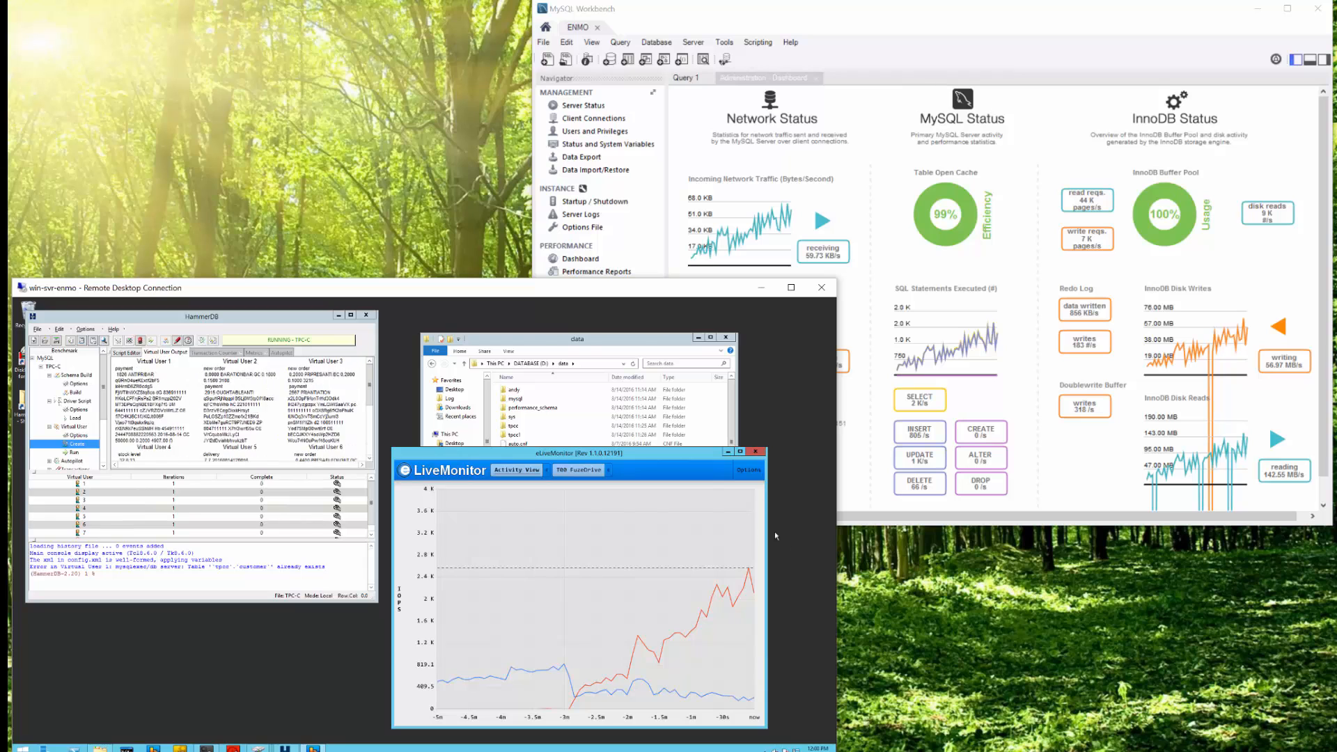
- Set the Activity View range to 10 minutes in the eLiveMonitor options, close them, and check the InnoDB disk reads chart
{"action": "left_click", "coordinate": [749, 470]}
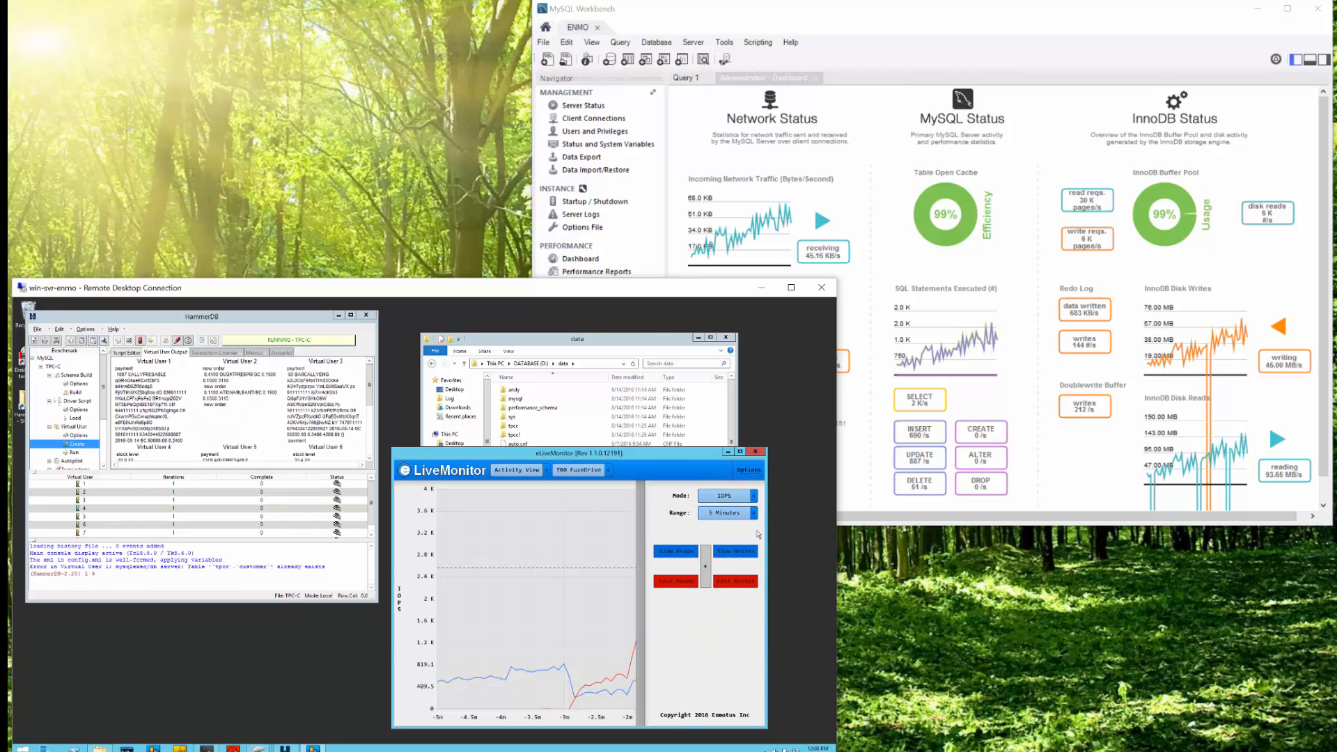
{"action": "left_click", "coordinate": [754, 513]}
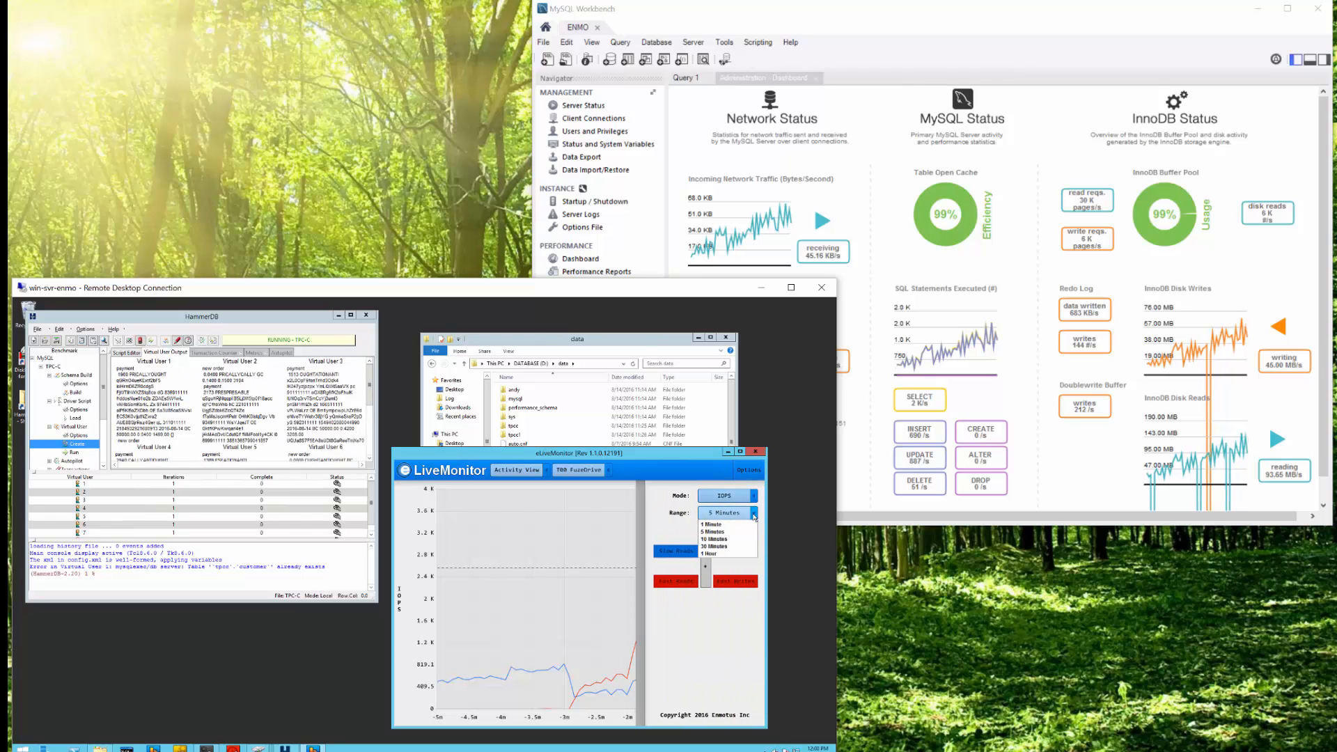
{"action": "left_click", "coordinate": [728, 542]}
{"action": "left_click", "coordinate": [750, 470]}
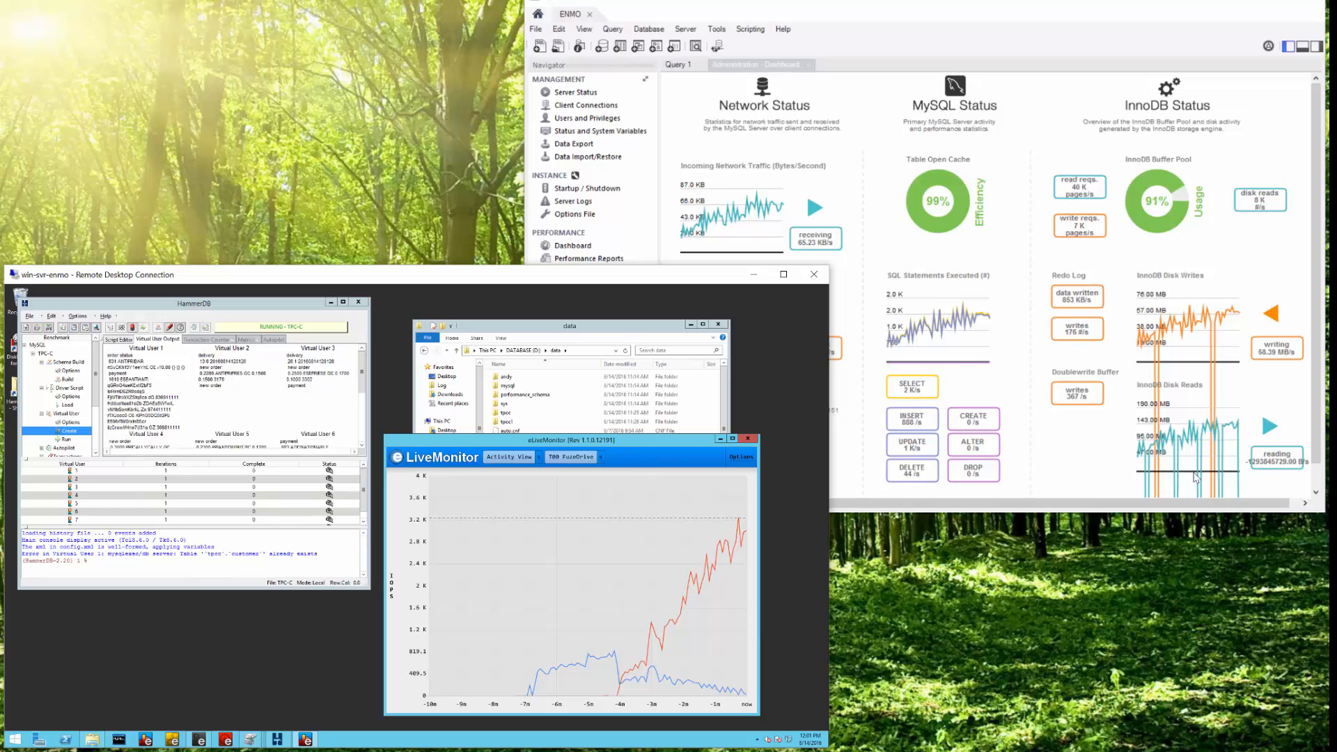
{"action": "mouse_move", "coordinate": [1194, 477]}
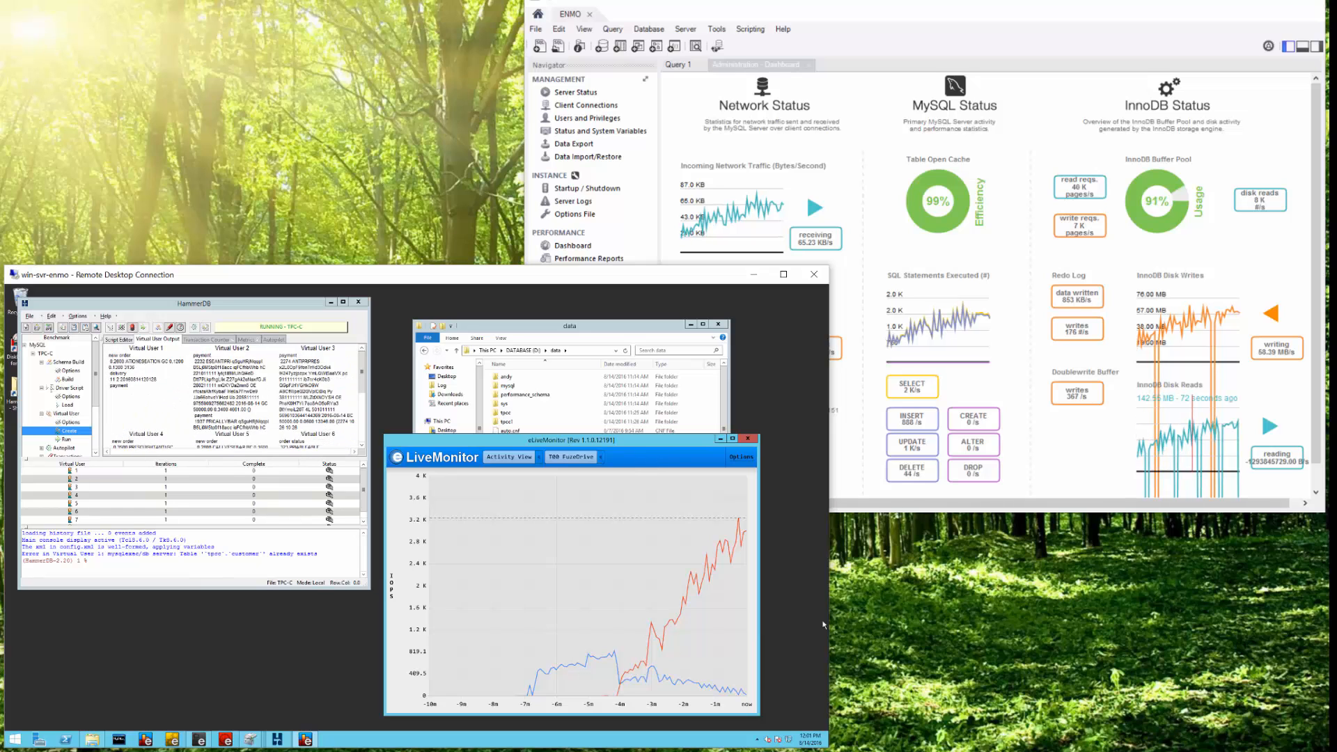